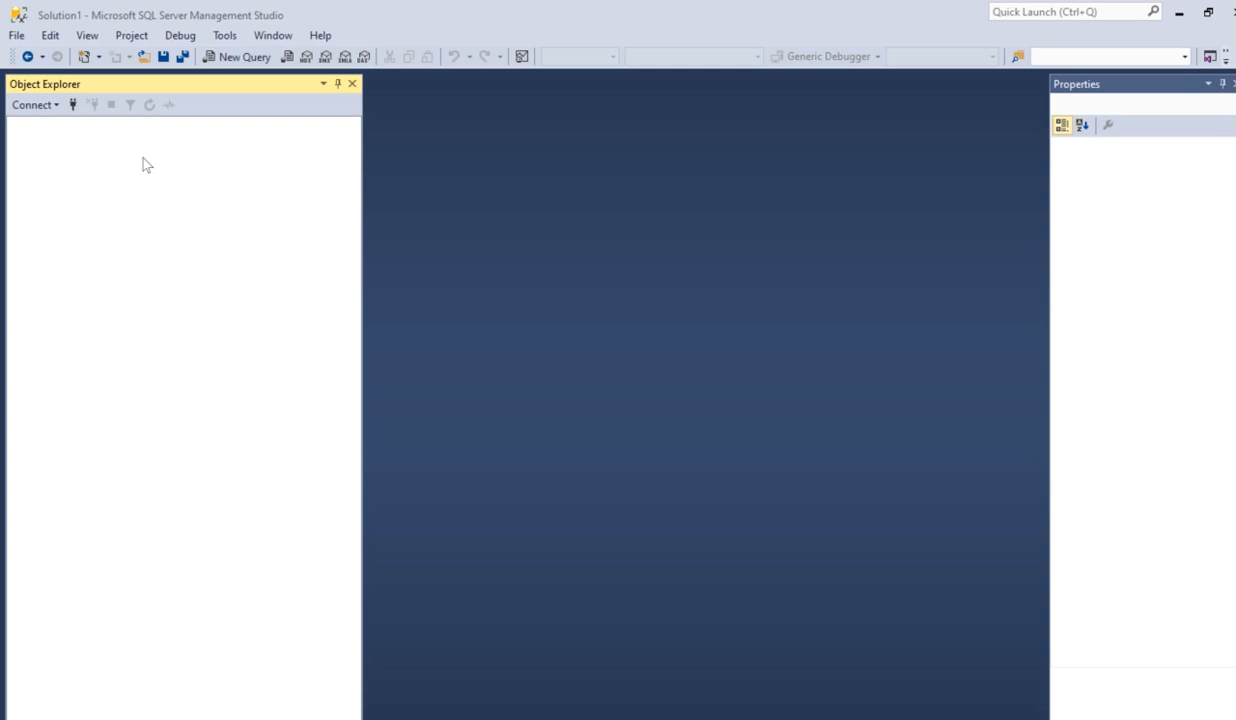
Connect to the local Database Engine with Windows Authentication and expand the server's list of databases.
{"action": "left_click", "coordinate": [72, 104]}
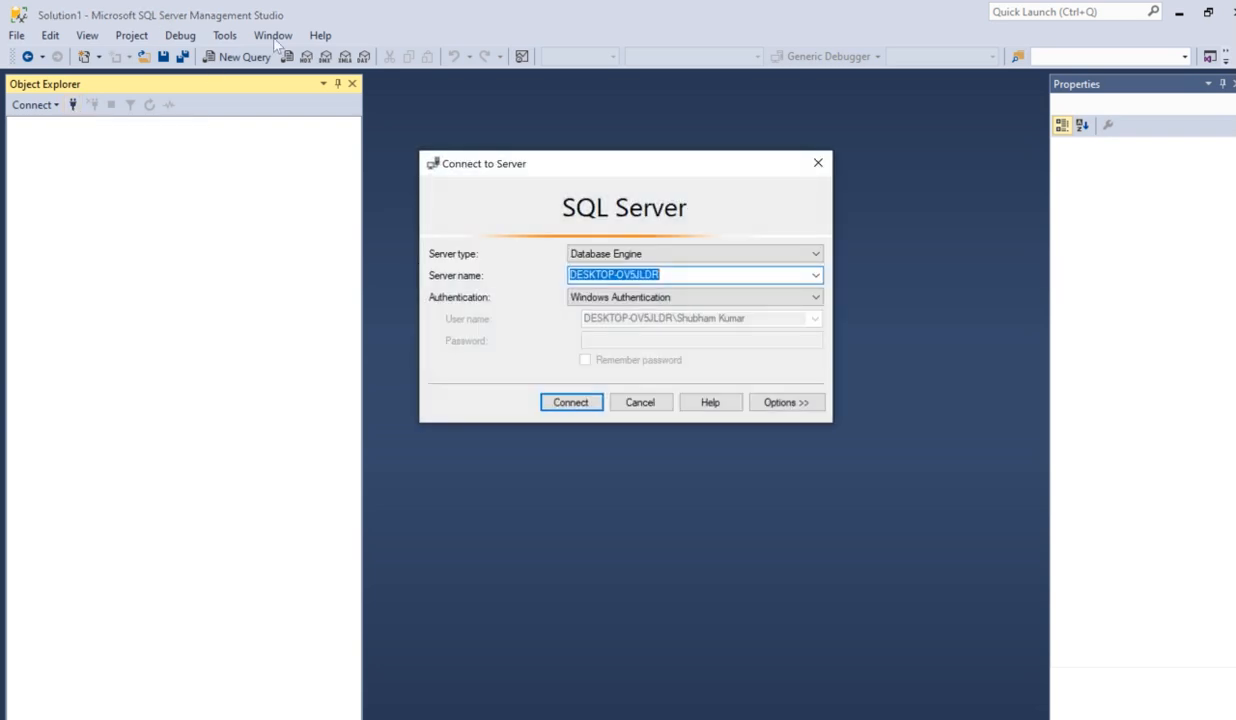
{"action": "left_click", "coordinate": [580, 405]}
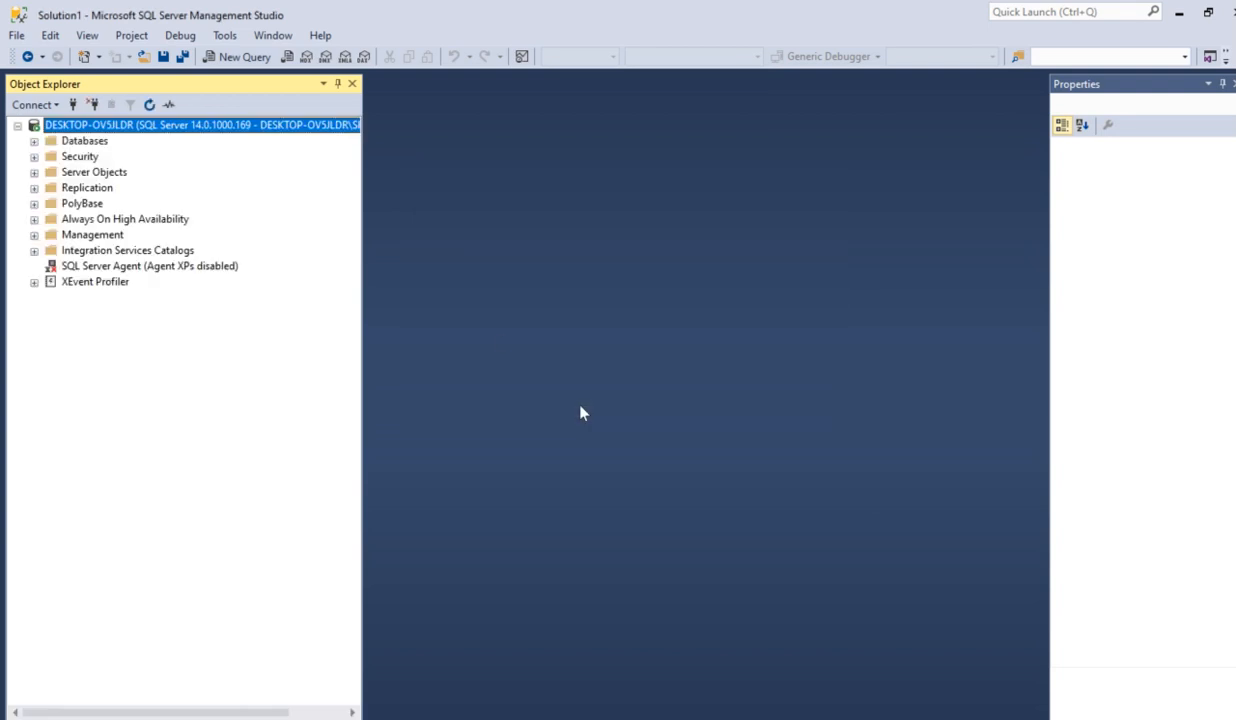
{"action": "left_click", "coordinate": [34, 141]}
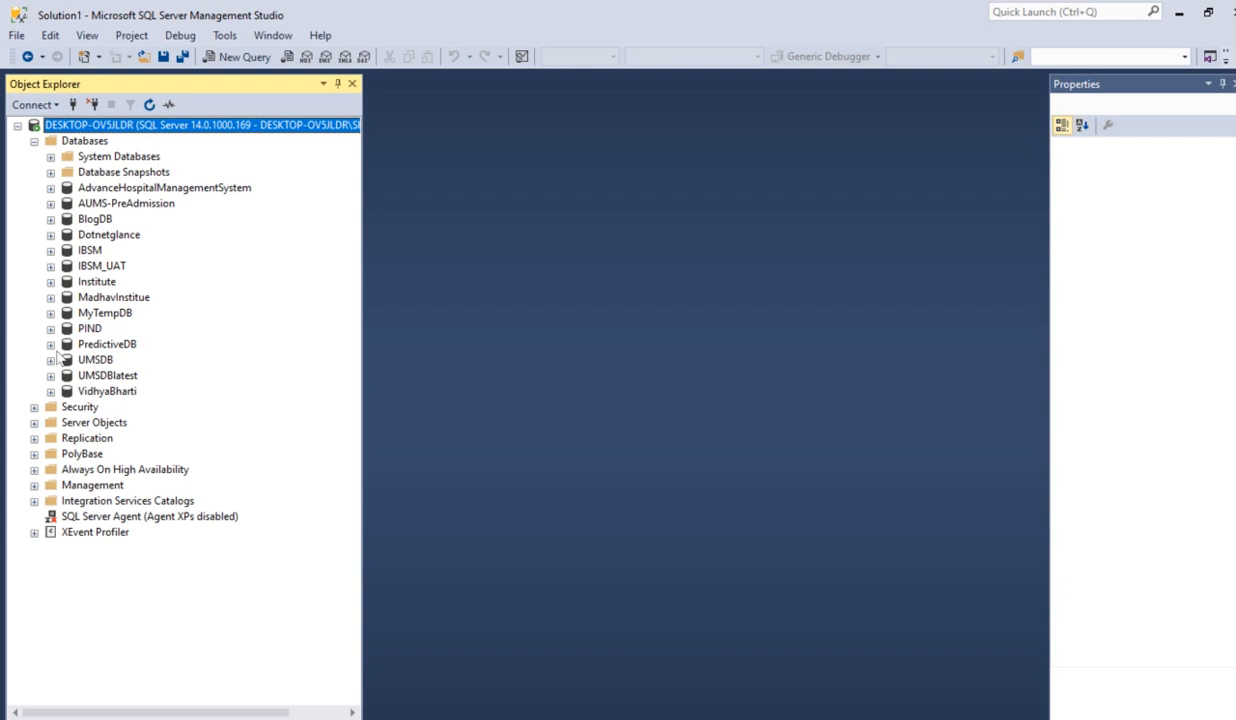
Examine the tables of the AdvanceHospitalManagementSystem and BlogDB databases, collapsing each database after viewing it.
{"action": "left_click", "coordinate": [51, 188]}
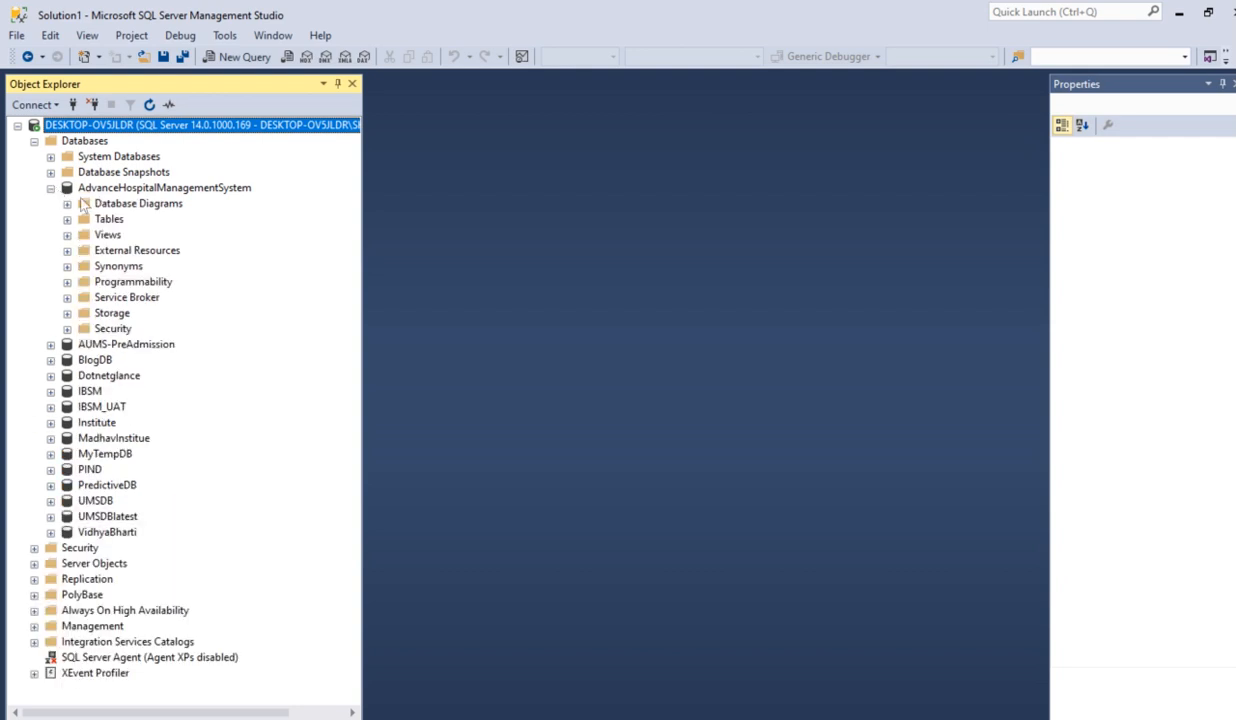
{"action": "left_click", "coordinate": [67, 219]}
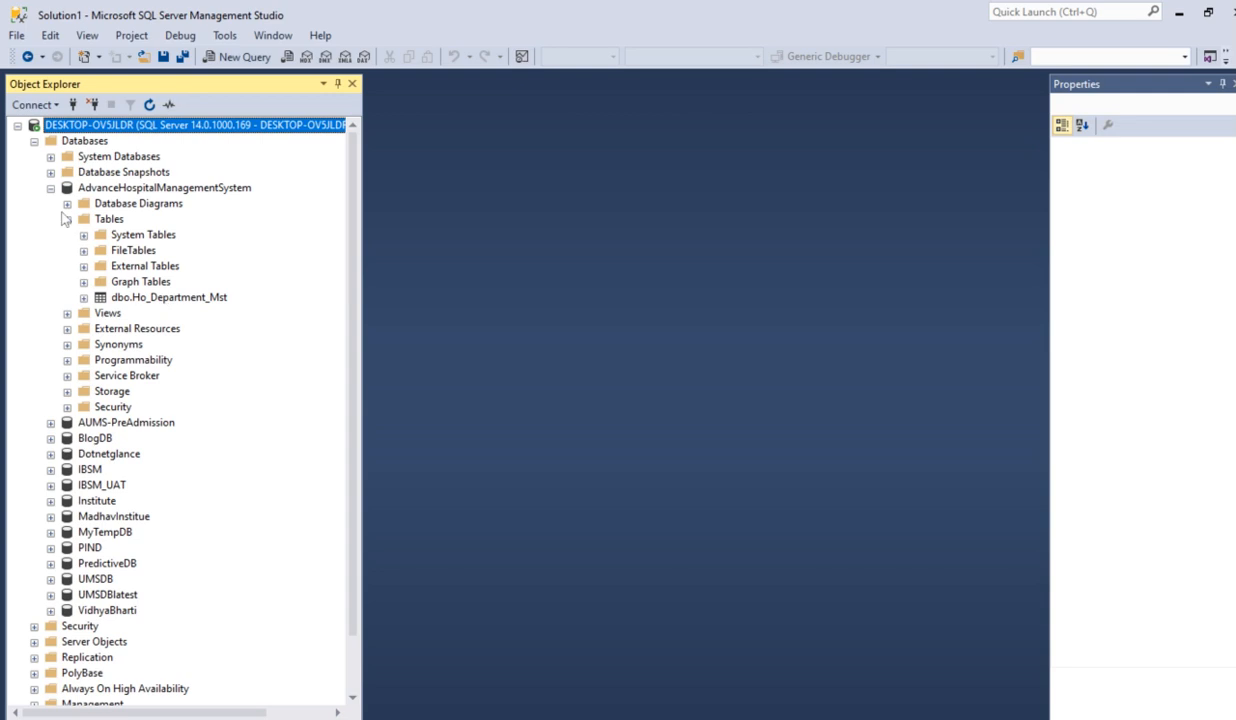
{"action": "left_click", "coordinate": [51, 188]}
{"action": "left_click", "coordinate": [51, 219]}
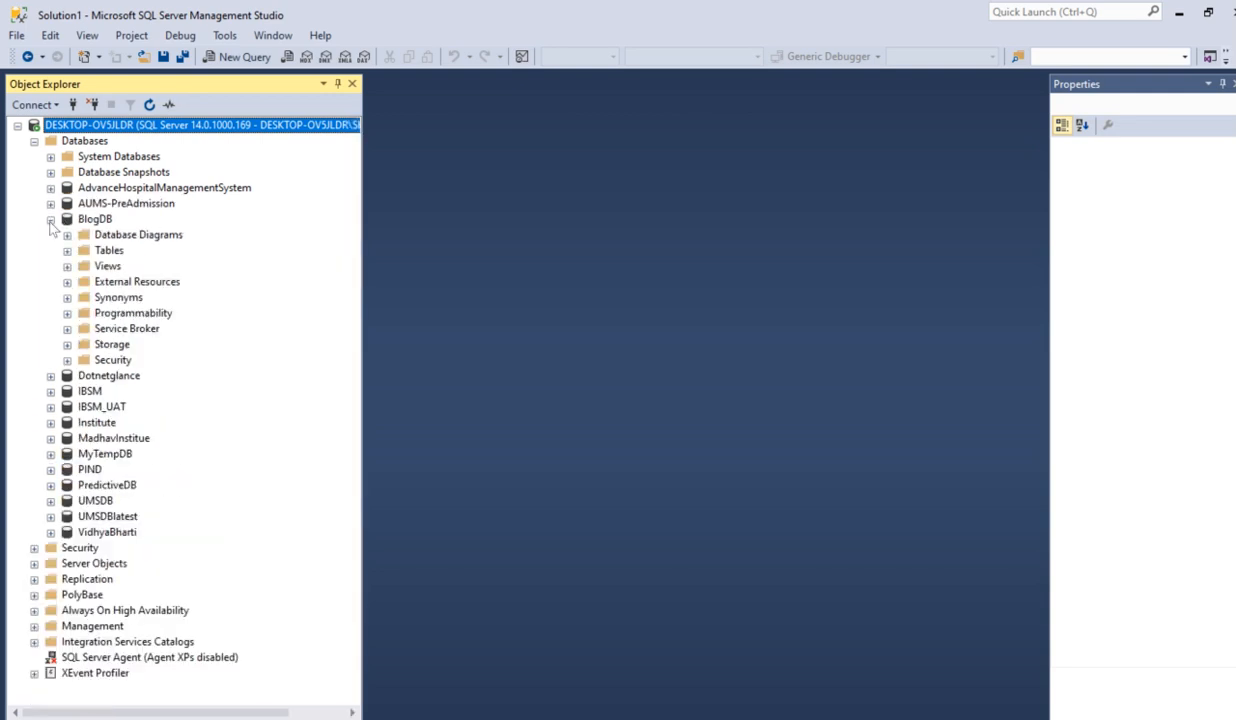
{"action": "left_click", "coordinate": [67, 251]}
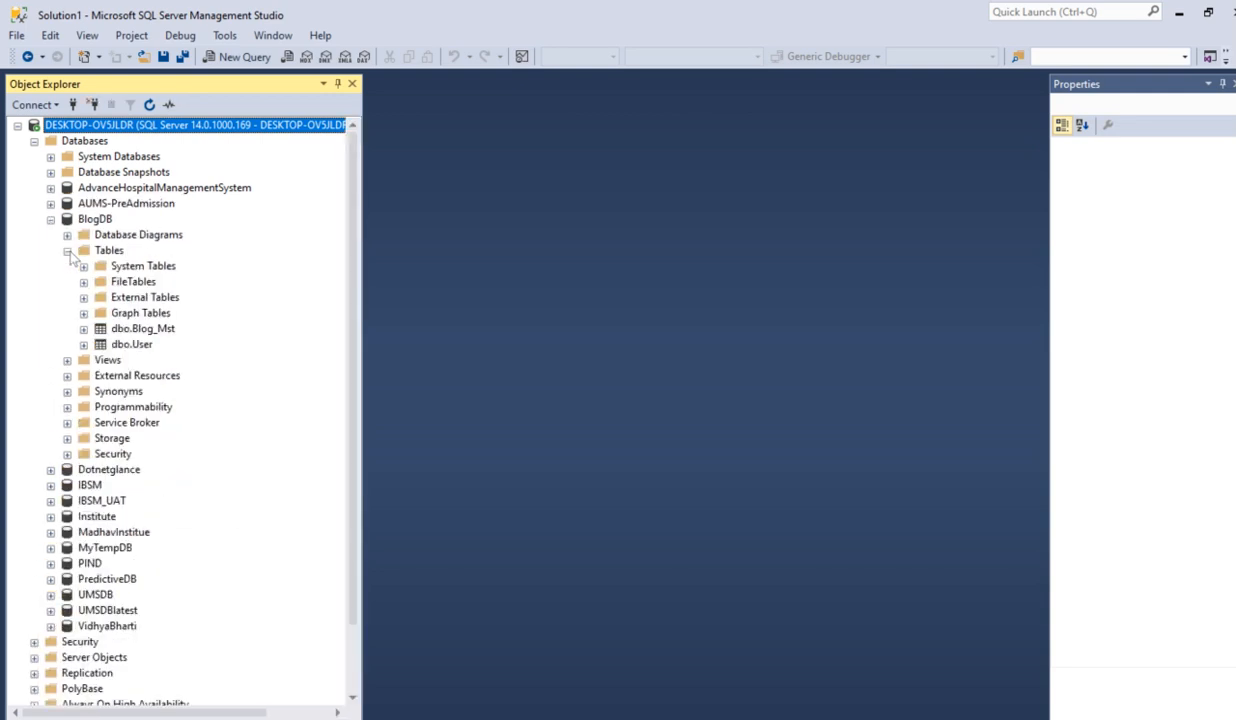
{"action": "left_click", "coordinate": [51, 219]}
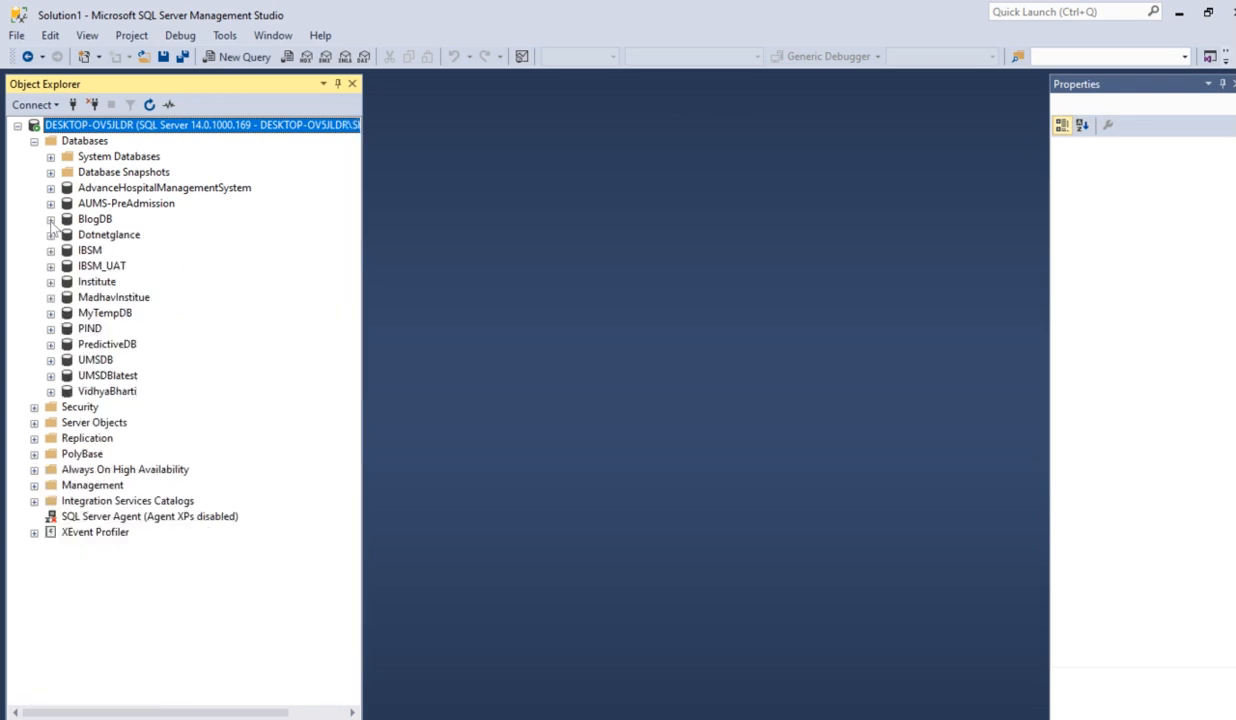
Script the IBSM database's dbo.Business_Mst table as CREATE to a new query editor window, and close that script.
{"action": "left_click", "coordinate": [51, 250]}
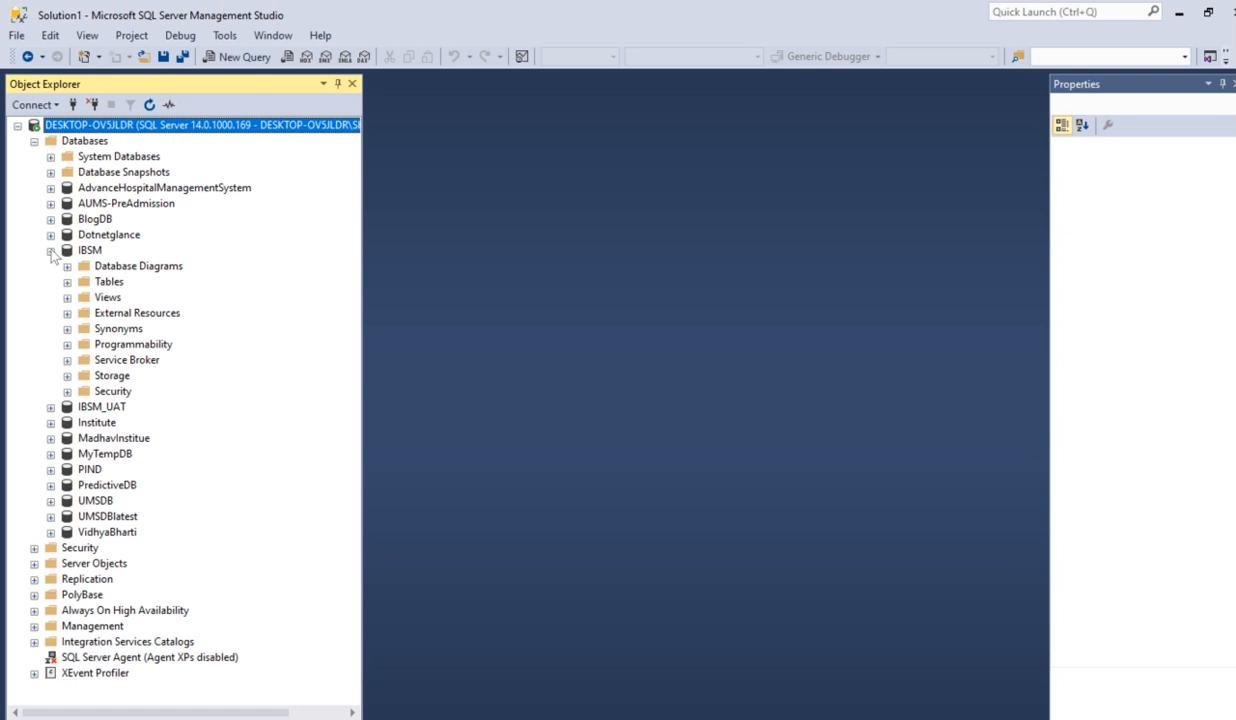
{"action": "left_click", "coordinate": [67, 282]}
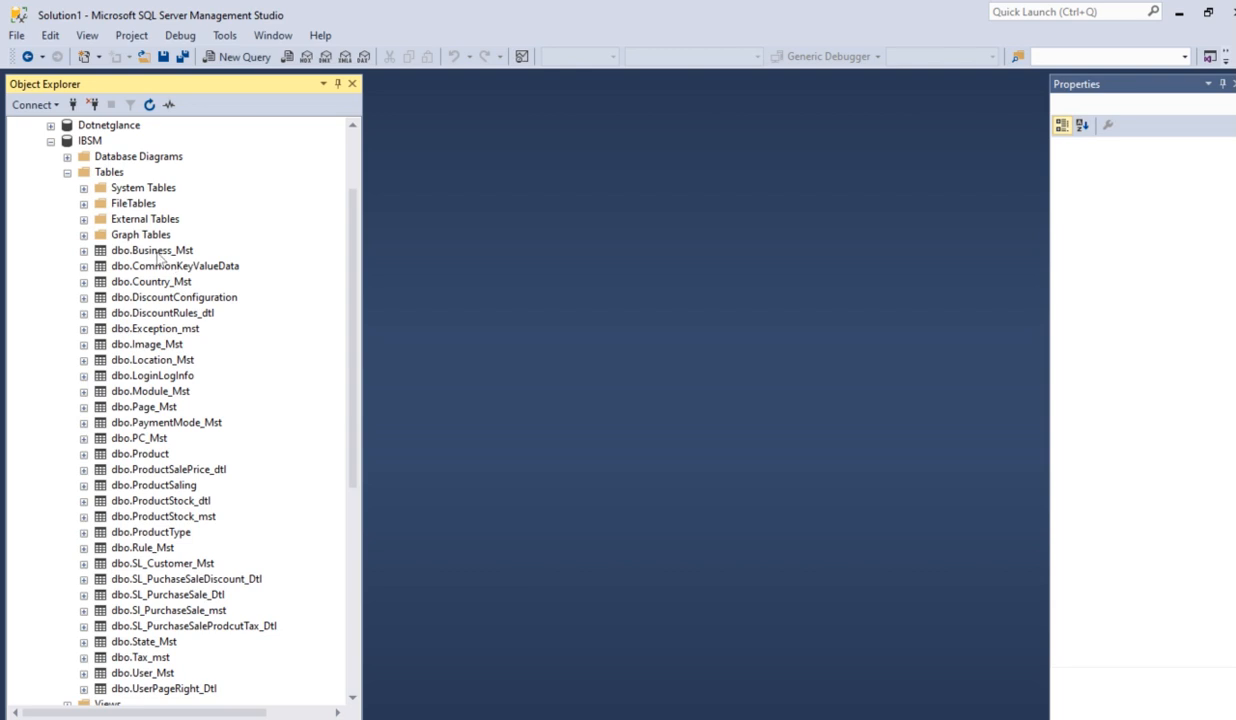
{"action": "right_click", "coordinate": [158, 254]}
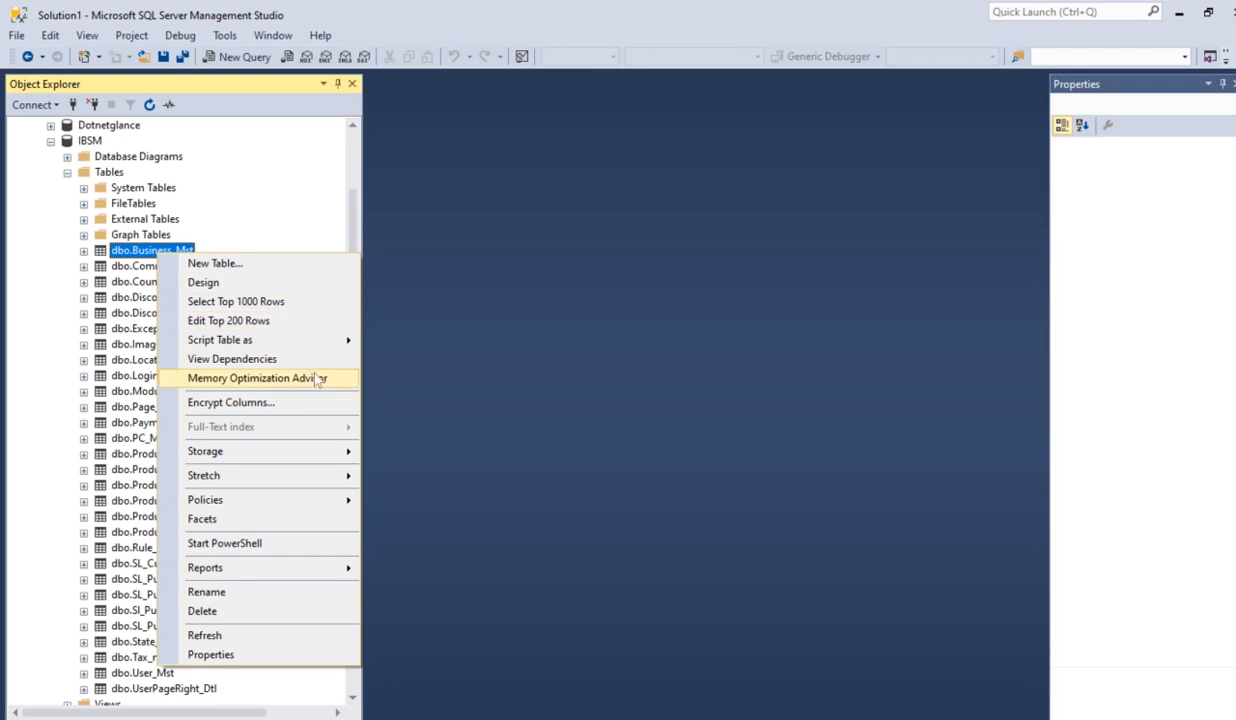
{"action": "mouse_move", "coordinate": [326, 342]}
{"action": "mouse_move", "coordinate": [478, 343]}
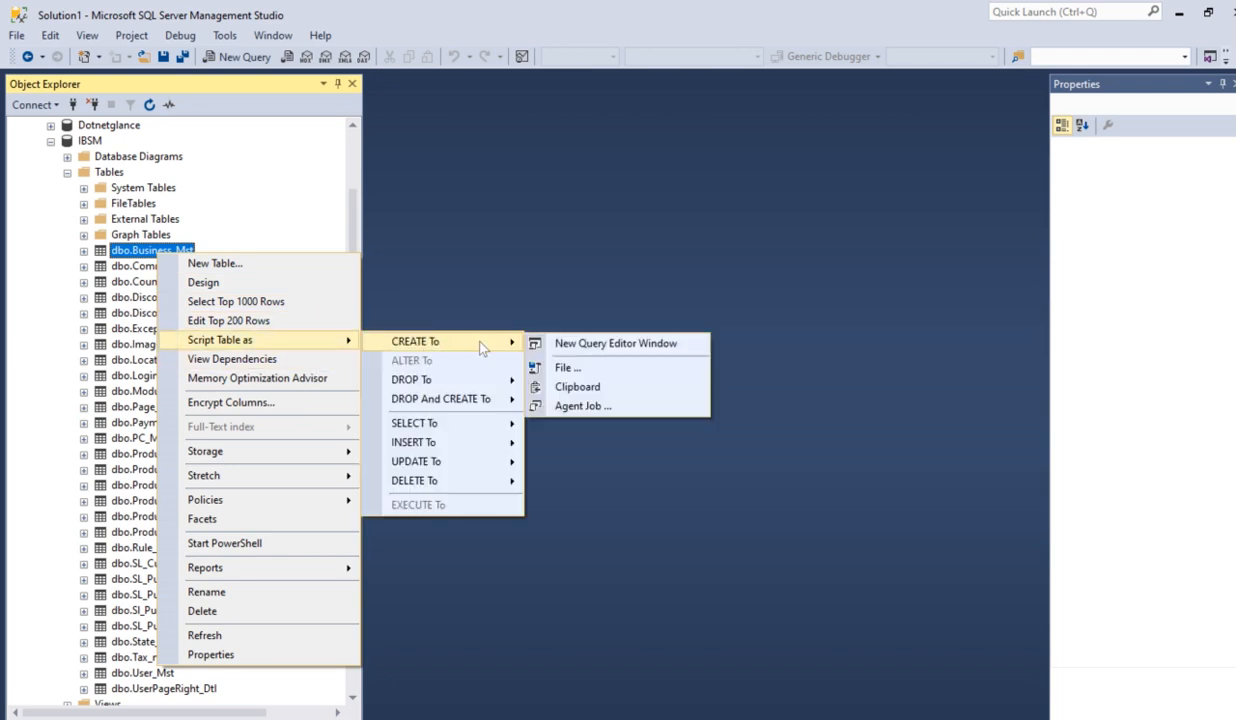
{"action": "left_click", "coordinate": [609, 344]}
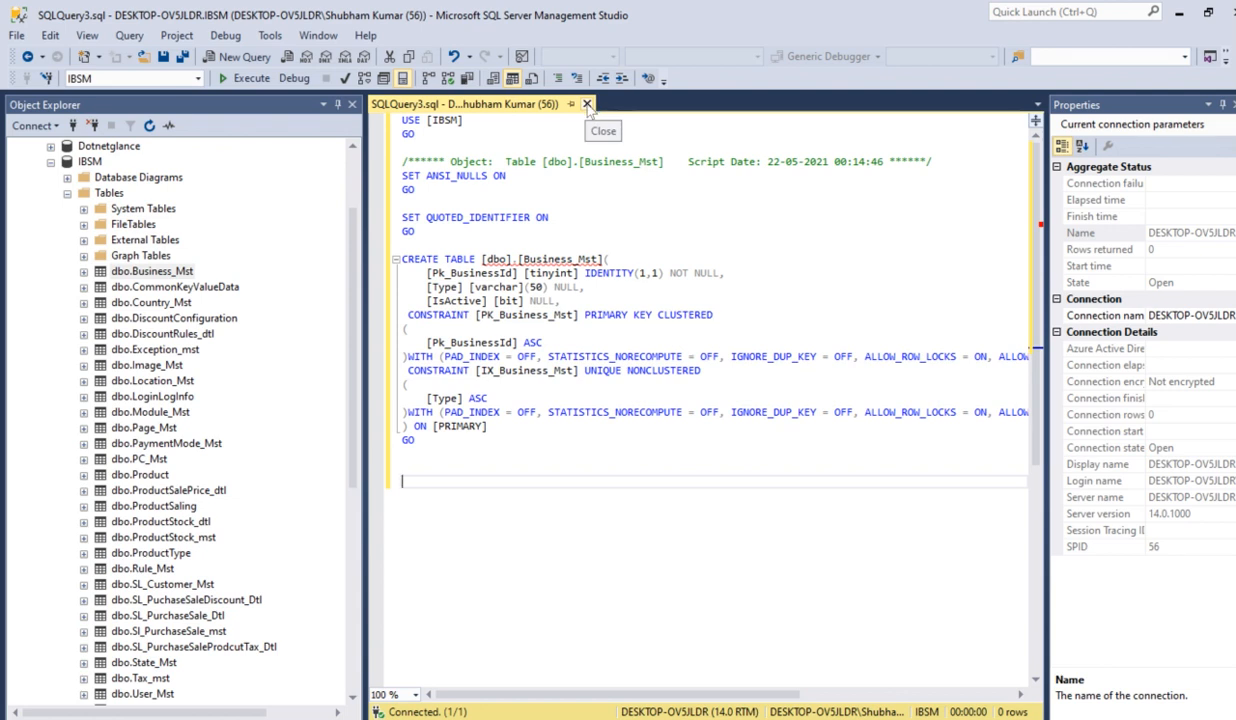
{"action": "left_click", "coordinate": [587, 104]}
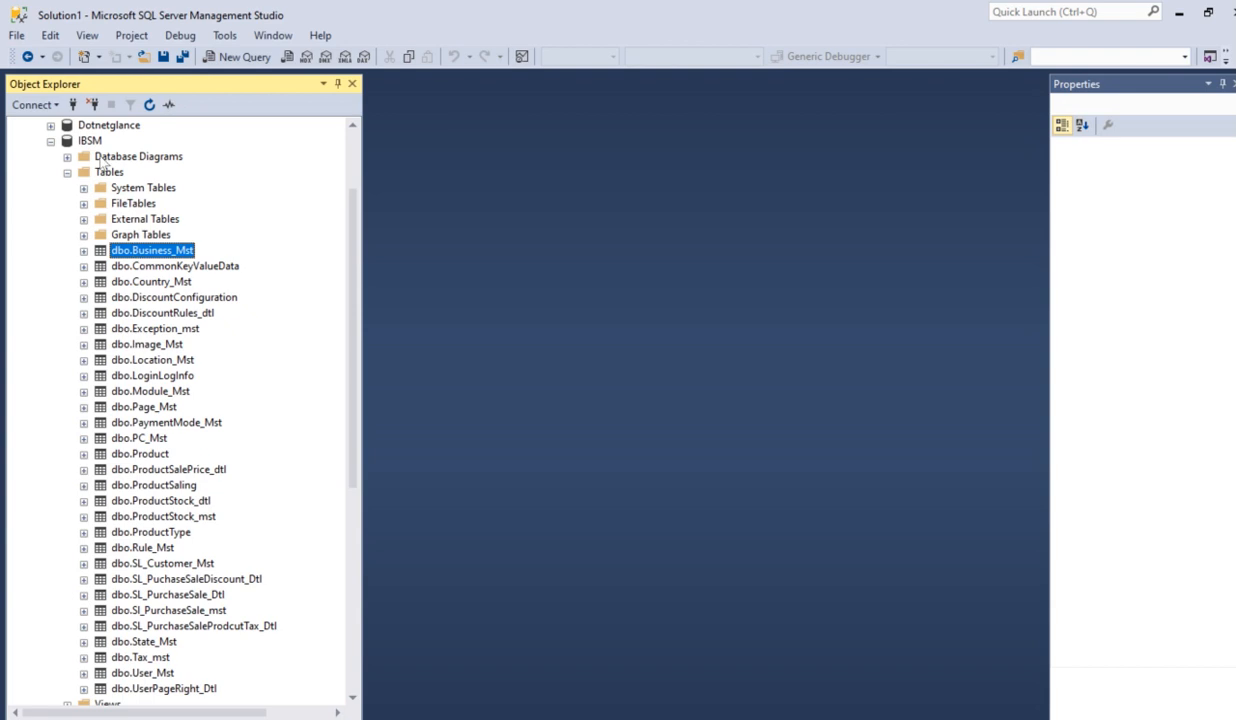
Start the Generate Scripts wizard for the IBSM database and proceed past its introduction to choosing objects.
{"action": "right_click", "coordinate": [84, 142]}
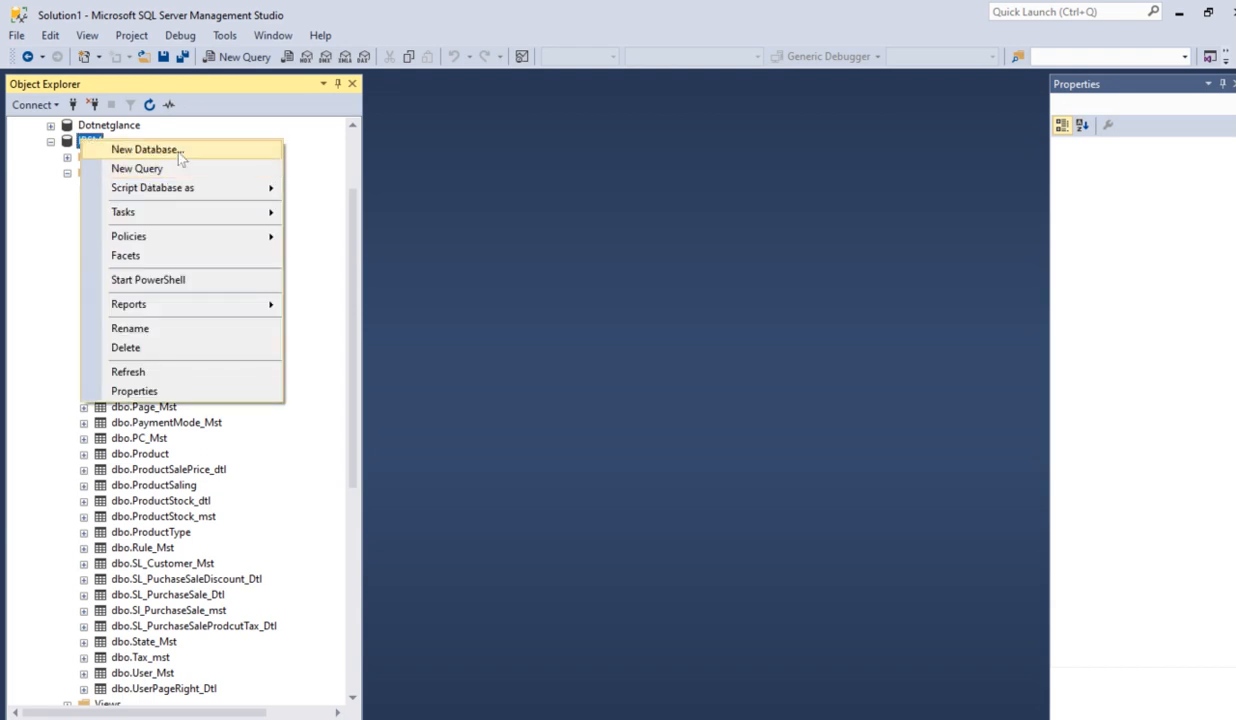
{"action": "left_click", "coordinate": [456, 204]}
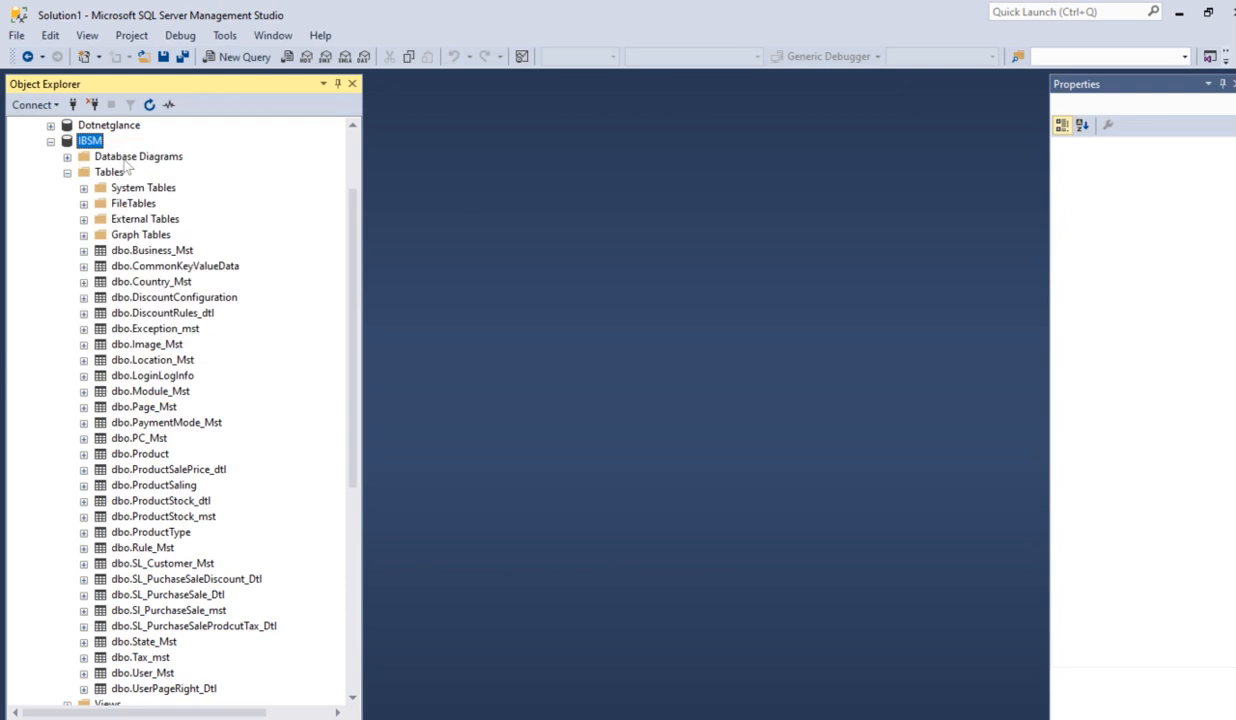
{"action": "right_click", "coordinate": [89, 143]}
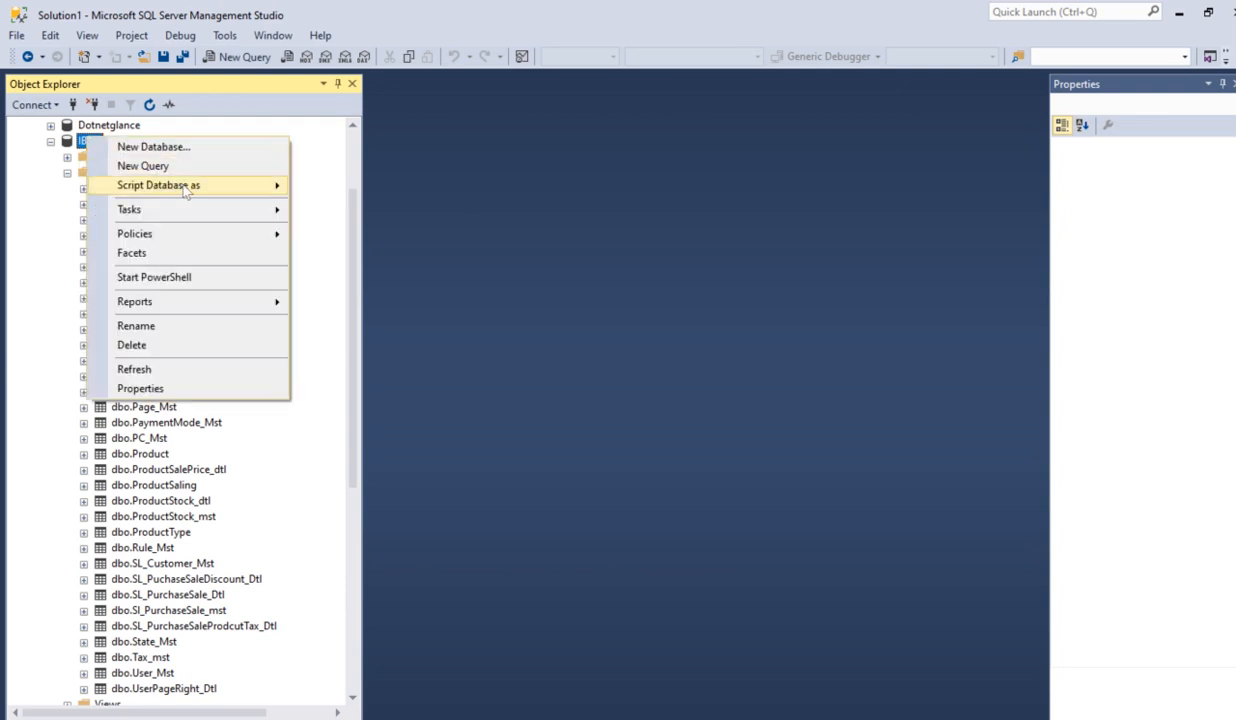
{"action": "mouse_move", "coordinate": [199, 188]}
{"action": "mouse_move", "coordinate": [366, 194]}
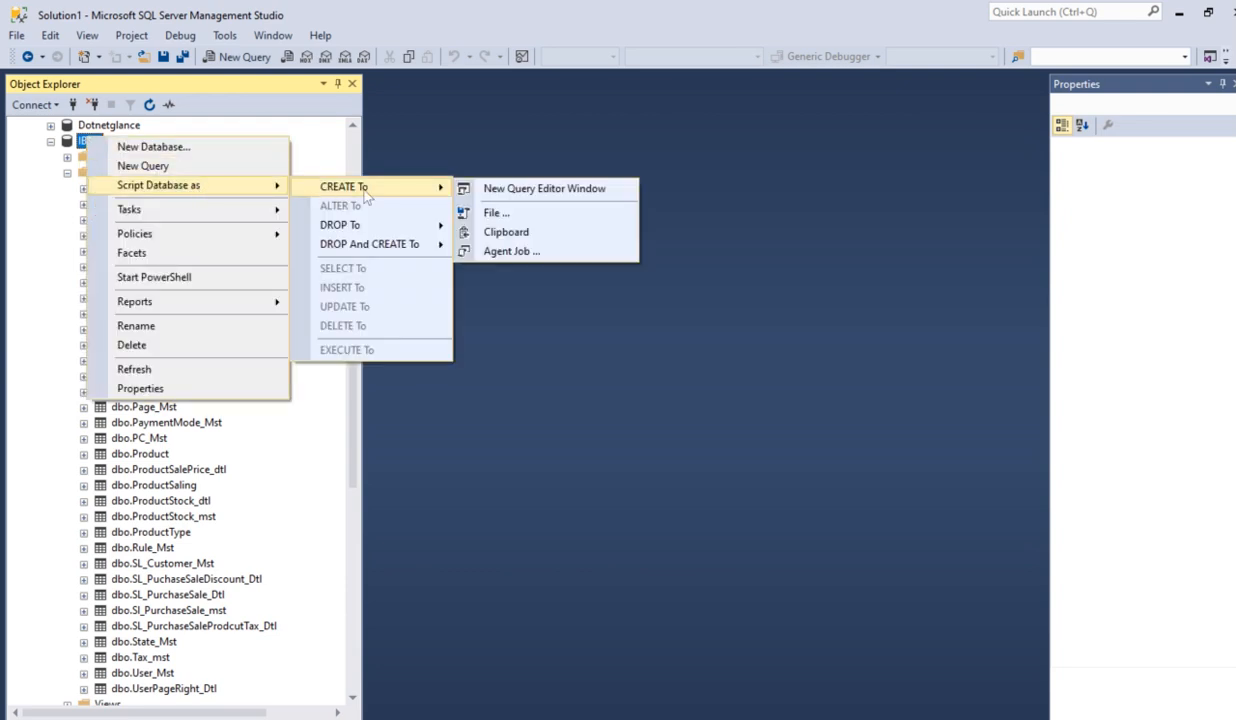
{"action": "mouse_move", "coordinate": [195, 210]}
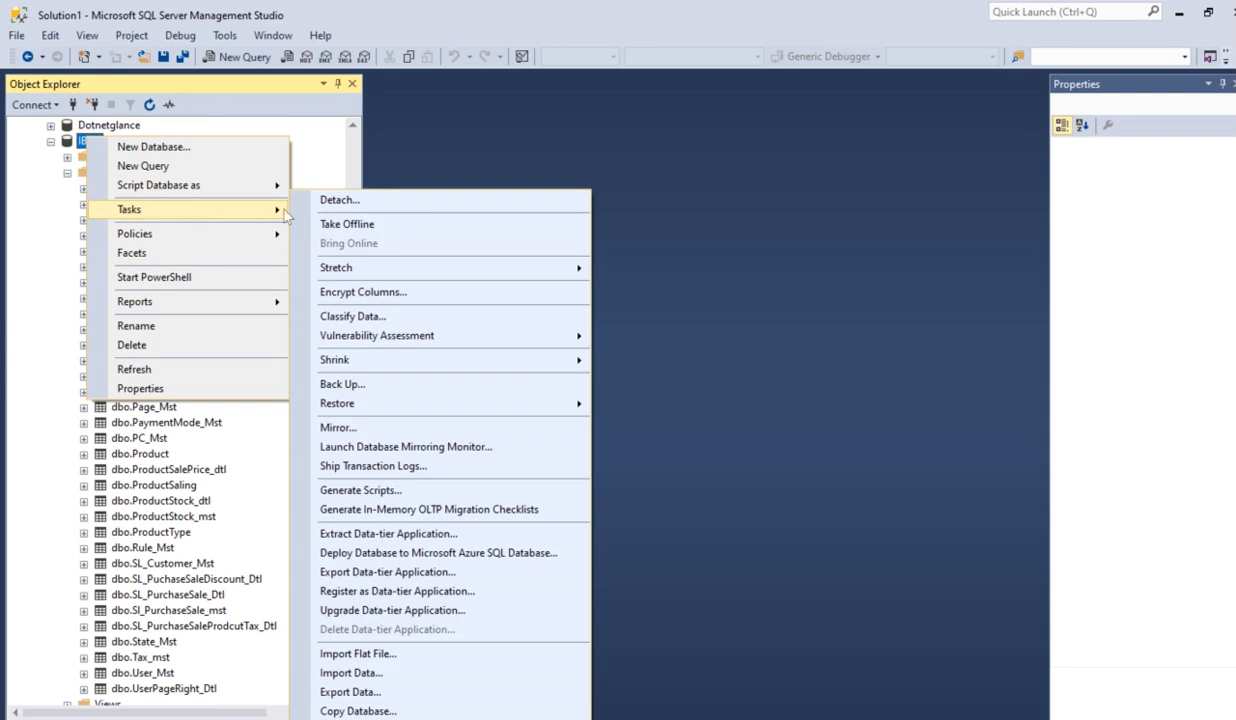
{"action": "left_click", "coordinate": [398, 491]}
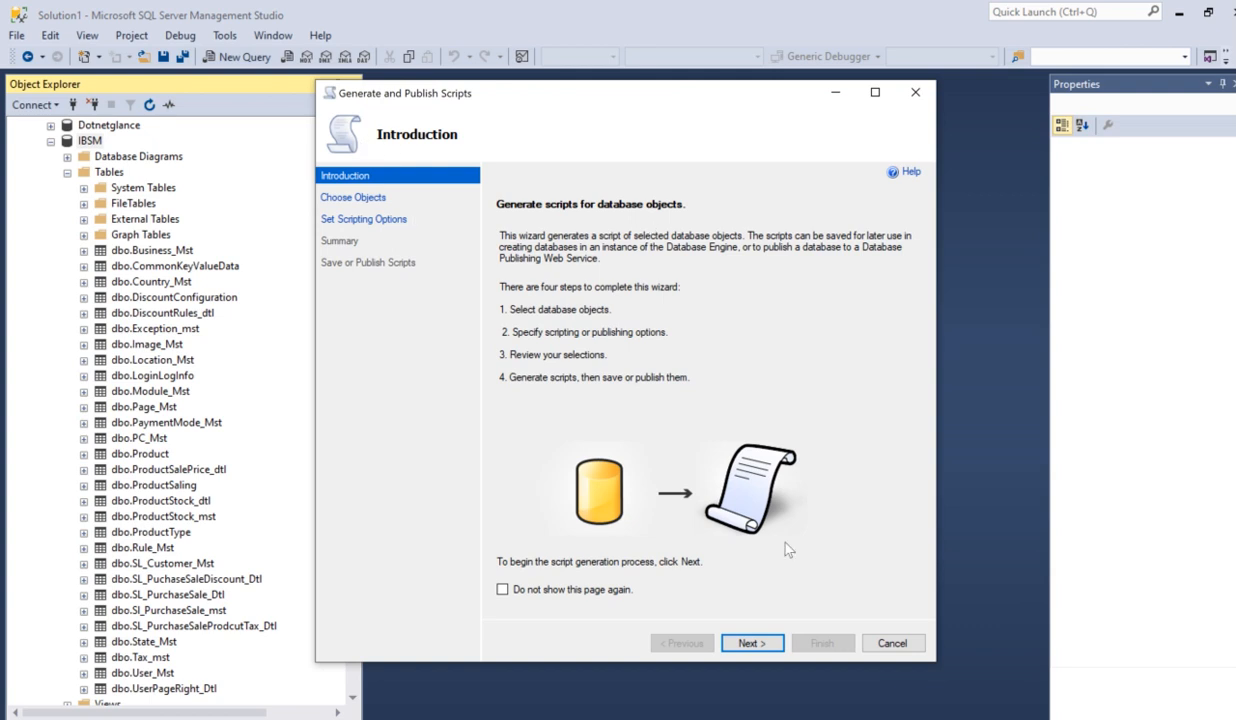
{"action": "left_click", "coordinate": [752, 645]}
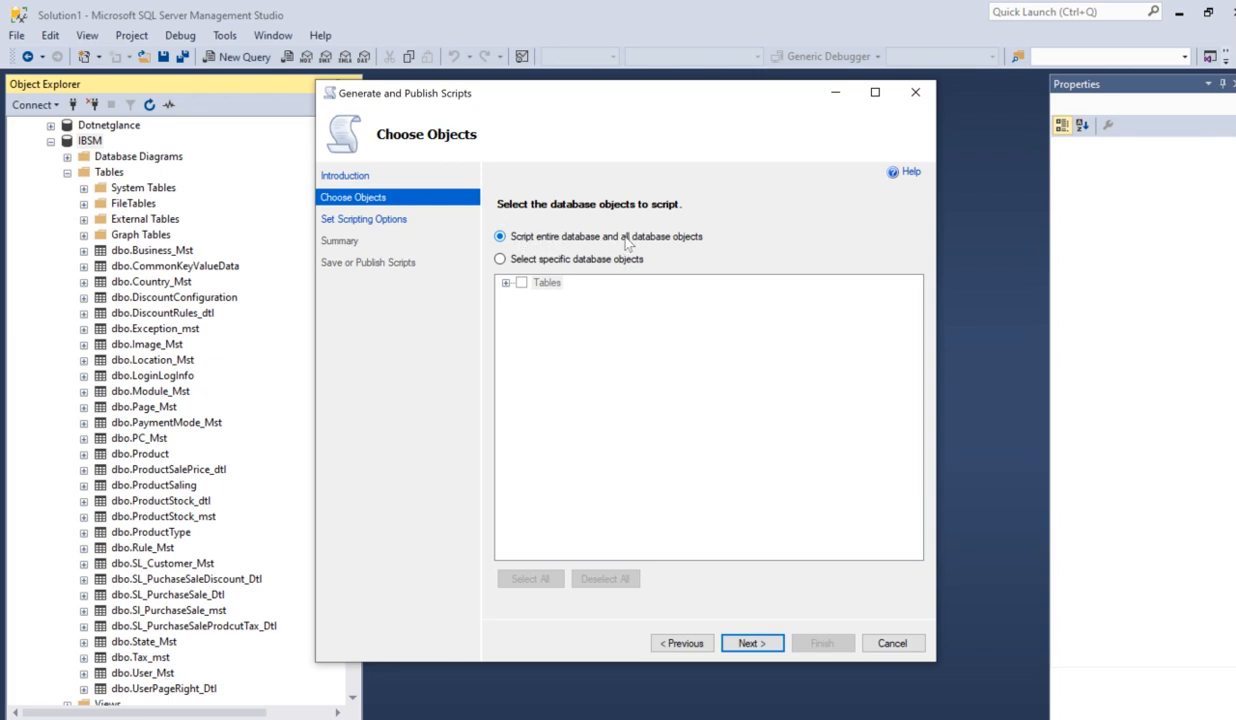
Choose specific database objects to script, including all tables except dbo.PC_Mst, and proceed to the scripting options.
{"action": "left_click", "coordinate": [499, 259]}
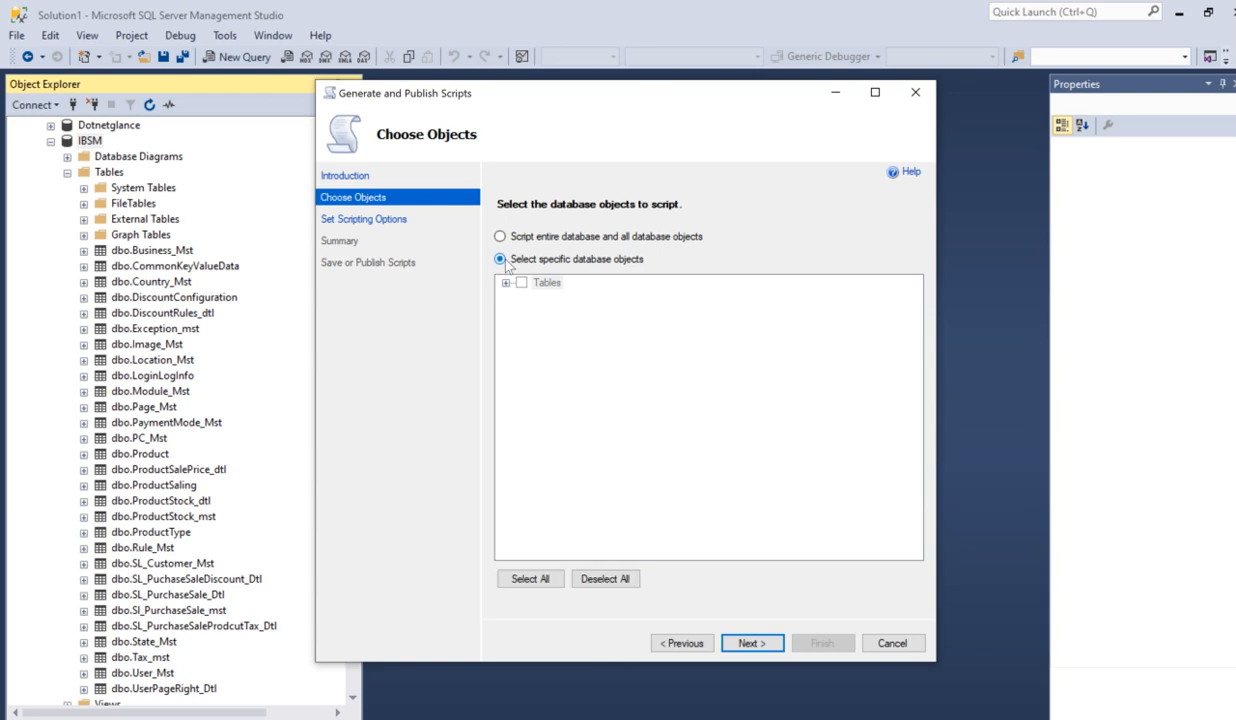
{"action": "left_click", "coordinate": [506, 283]}
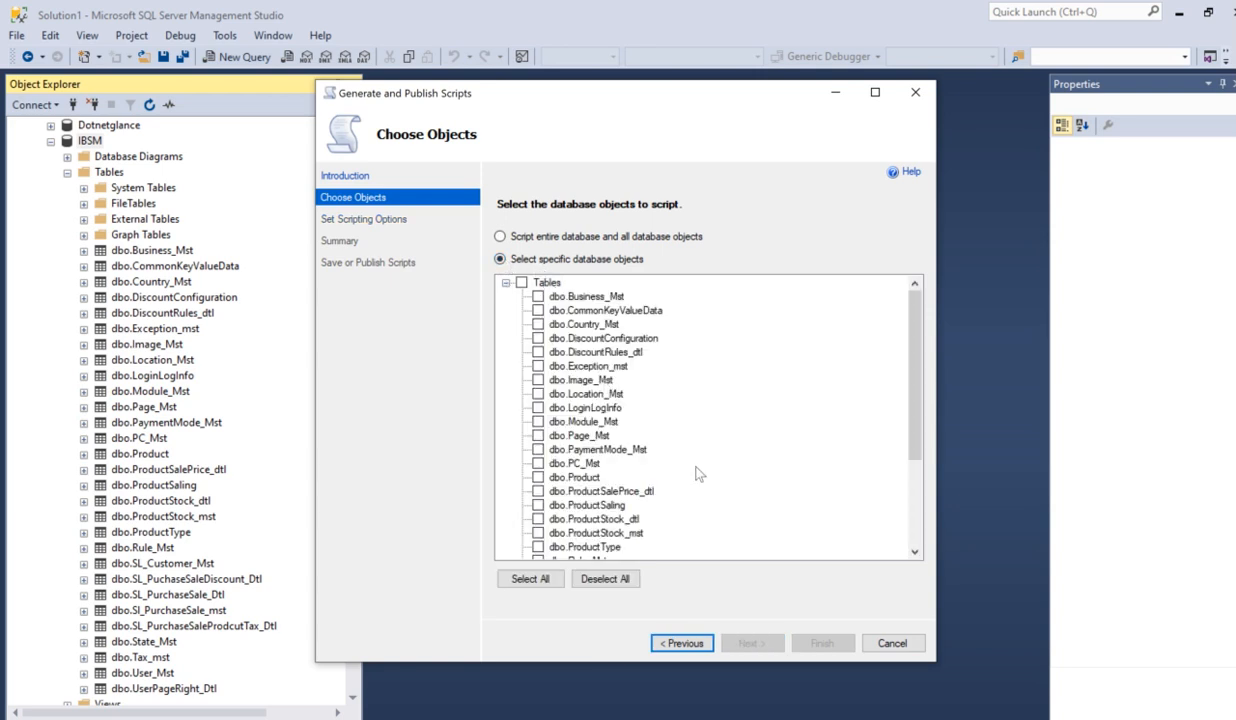
{"action": "left_click", "coordinate": [521, 283]}
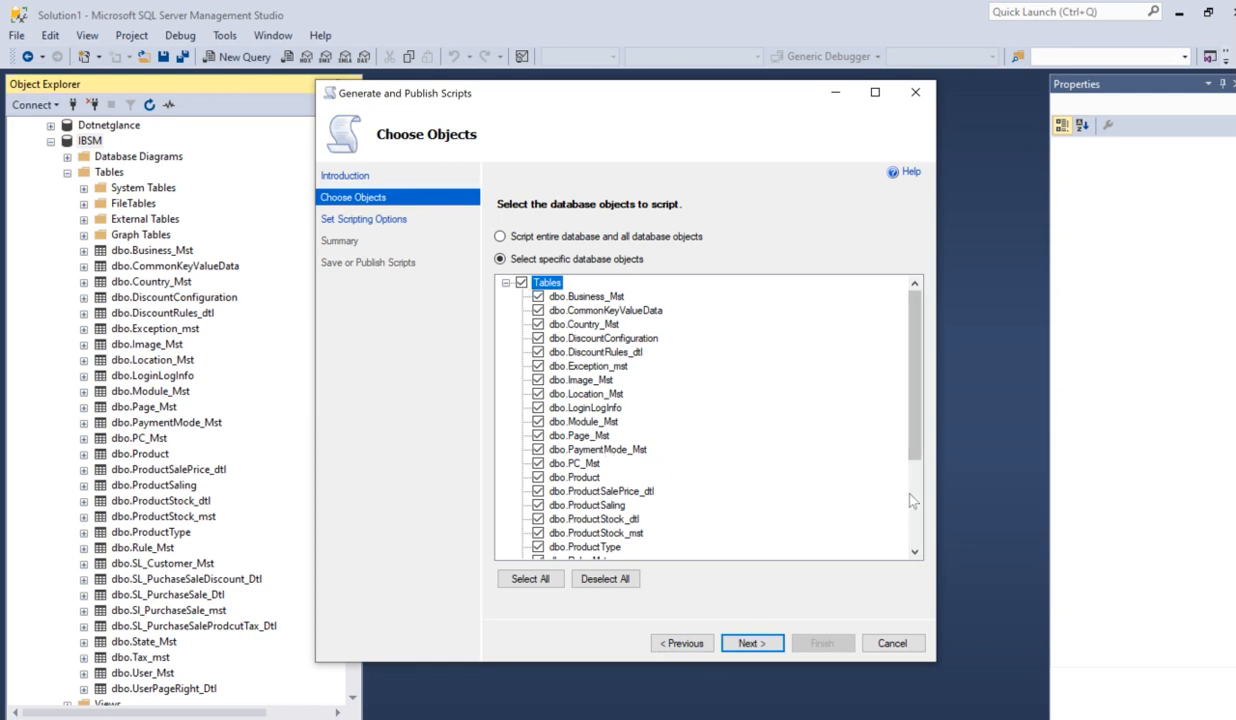
{"action": "left_click", "coordinate": [538, 464]}
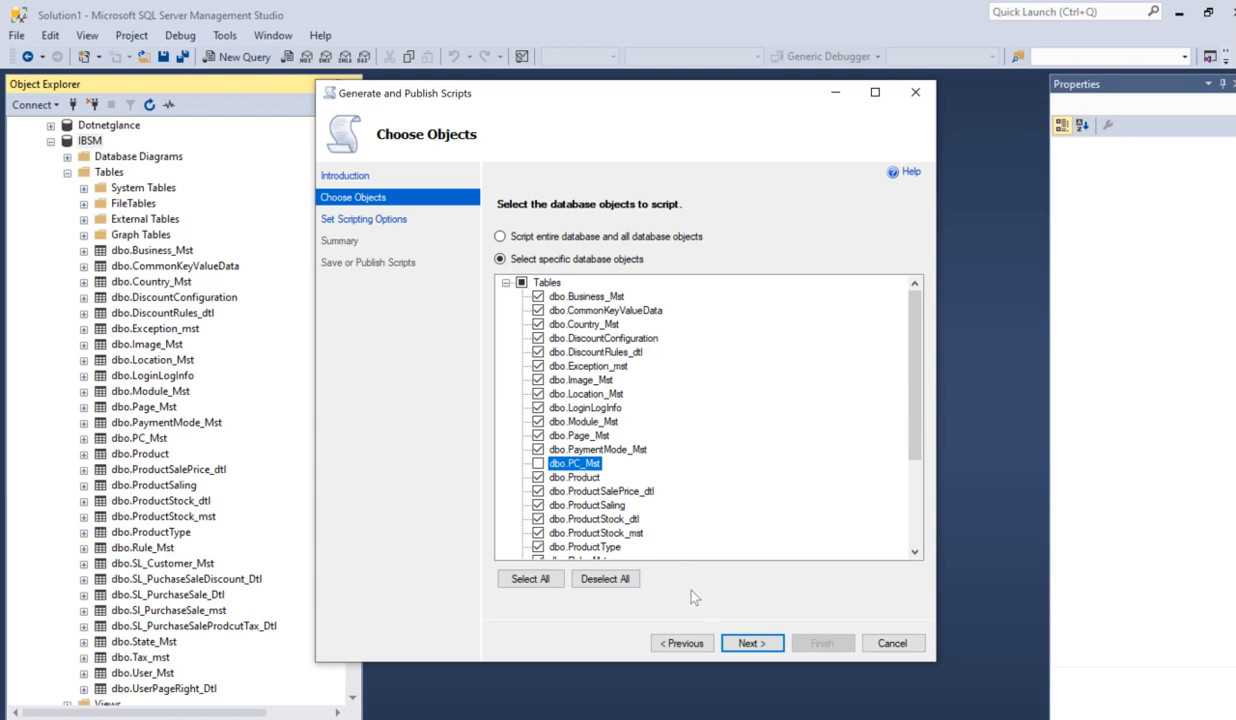
{"action": "left_click", "coordinate": [748, 643]}
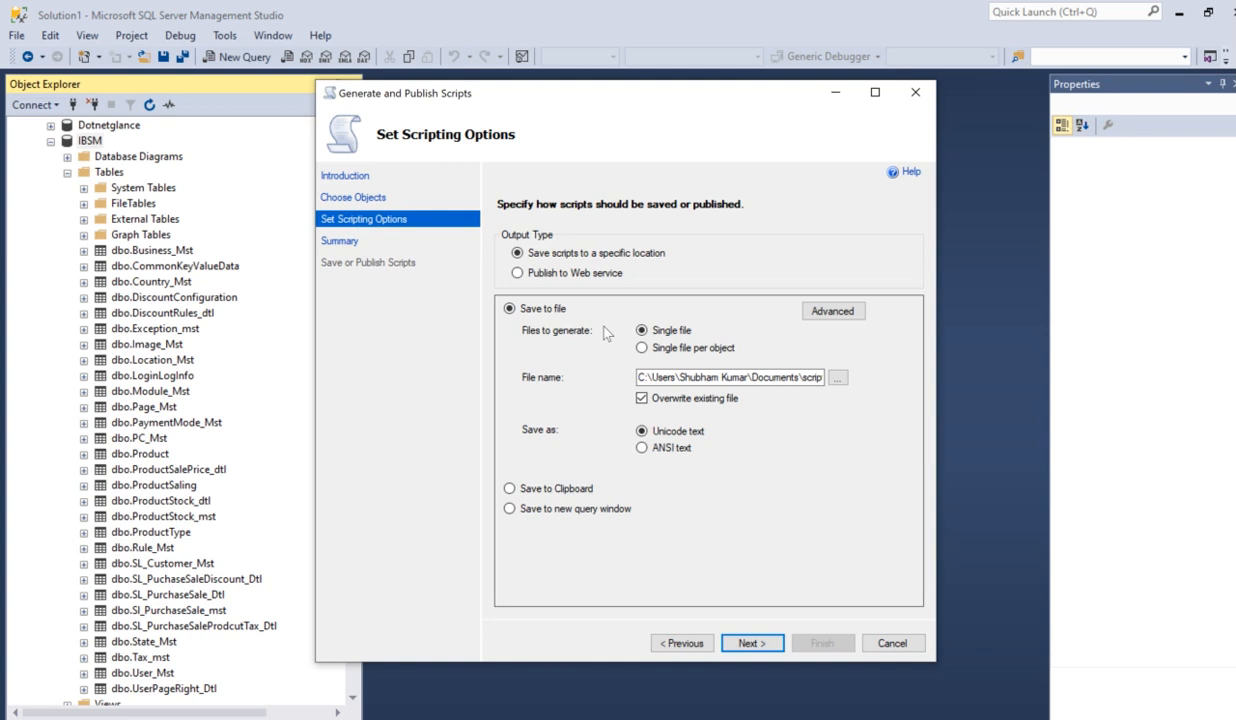
Set the script output to a new query window, with Schema only as the types of data to script in the advanced options.
{"action": "left_click", "coordinate": [527, 495]}
{"action": "left_click", "coordinate": [540, 512]}
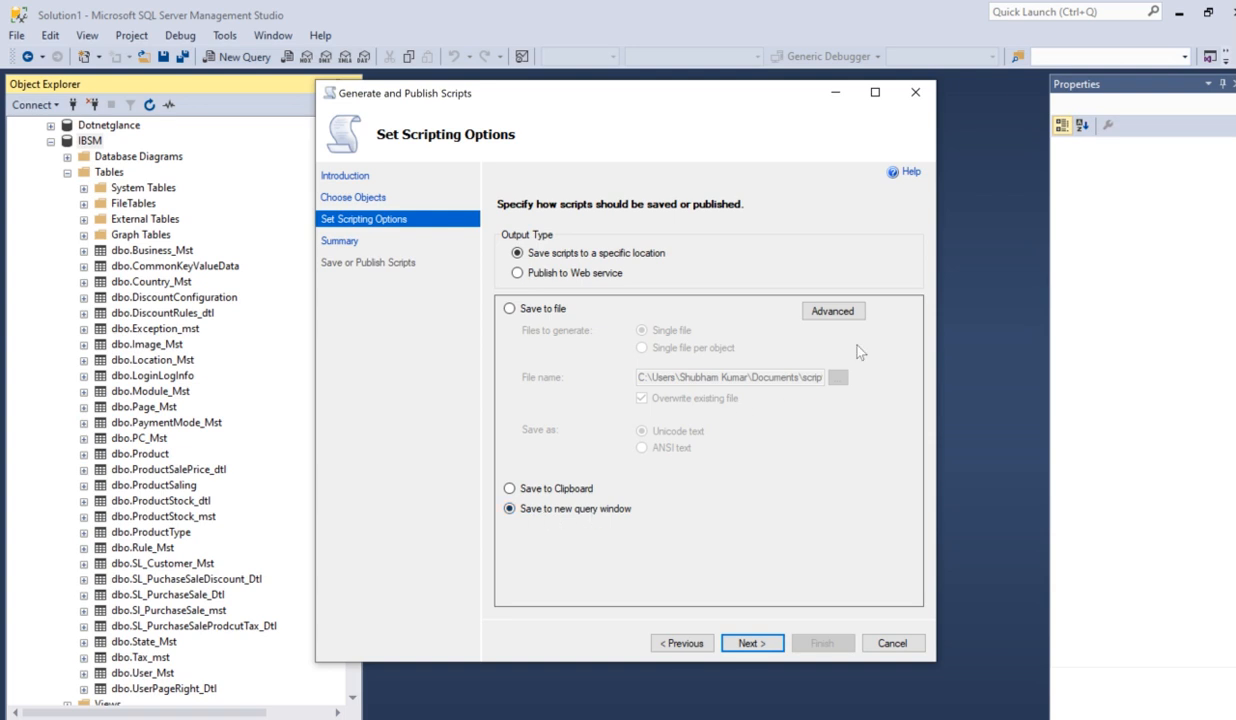
{"action": "left_click", "coordinate": [835, 312]}
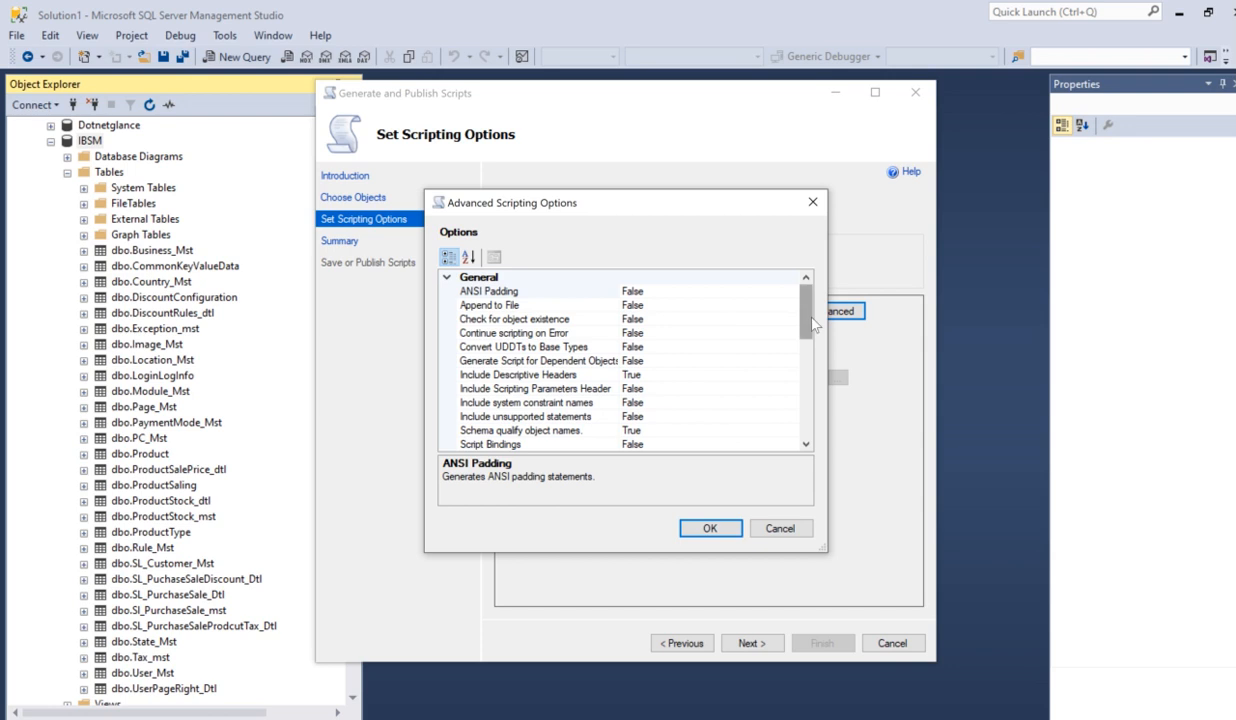
{"action": "left_click_drag", "start_coordinate": [803, 318], "coordinate": [797, 396]}
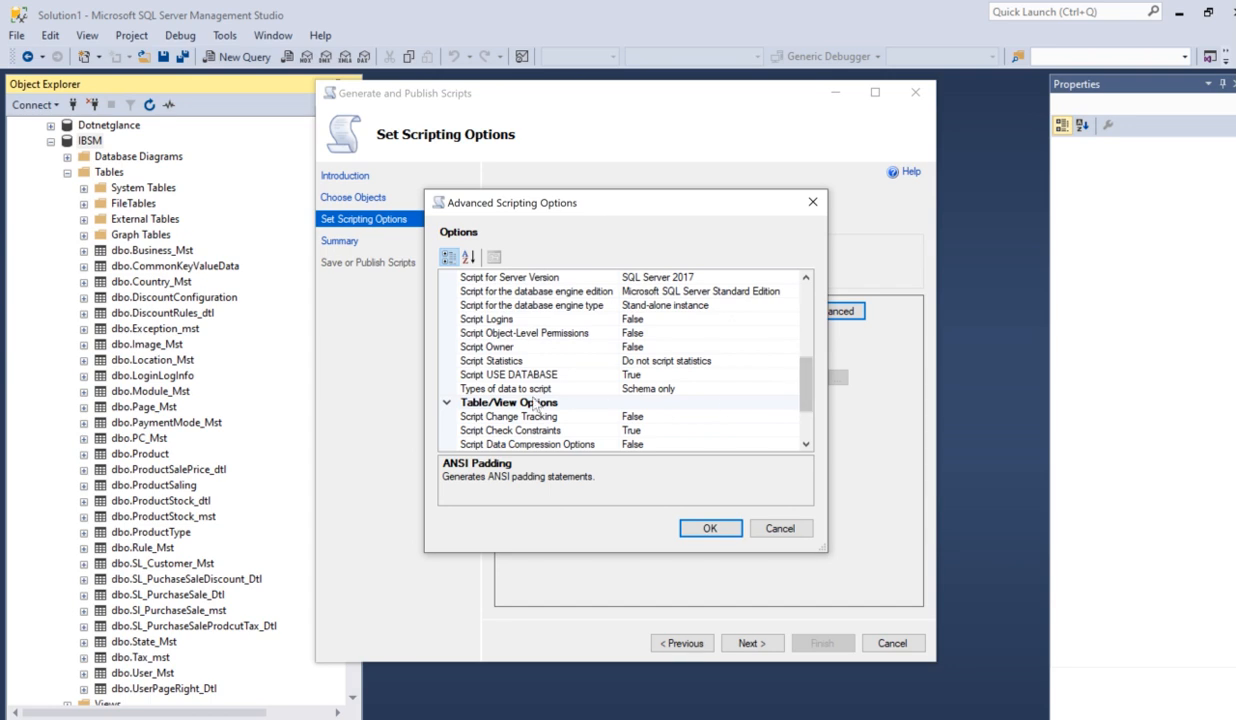
{"action": "left_click", "coordinate": [794, 392]}
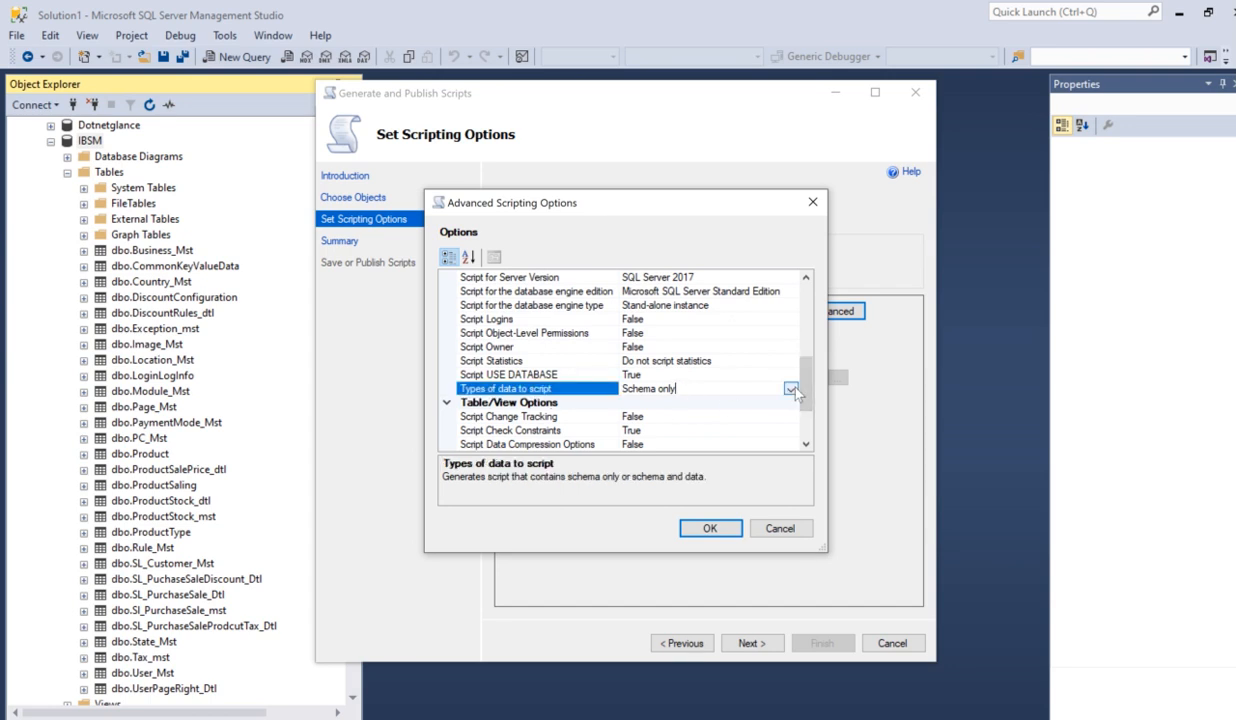
{"action": "left_click", "coordinate": [790, 389]}
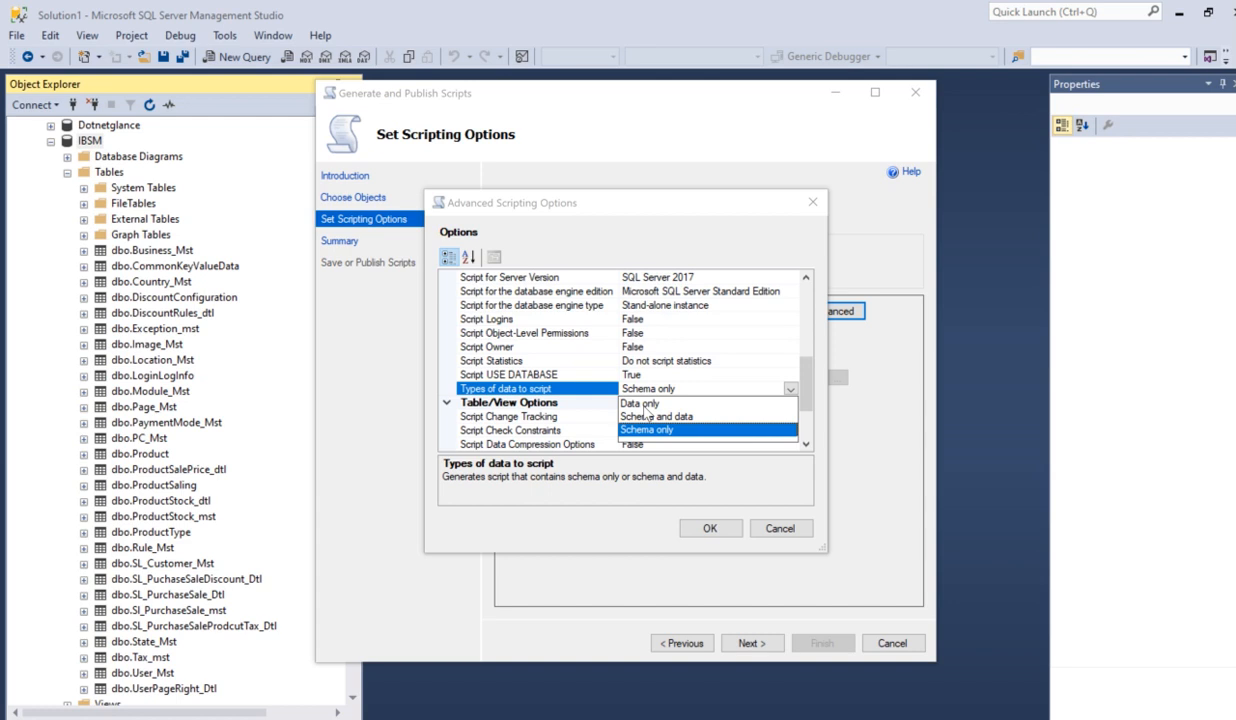
{"action": "left_click", "coordinate": [730, 463]}
{"action": "left_click", "coordinate": [712, 526]}
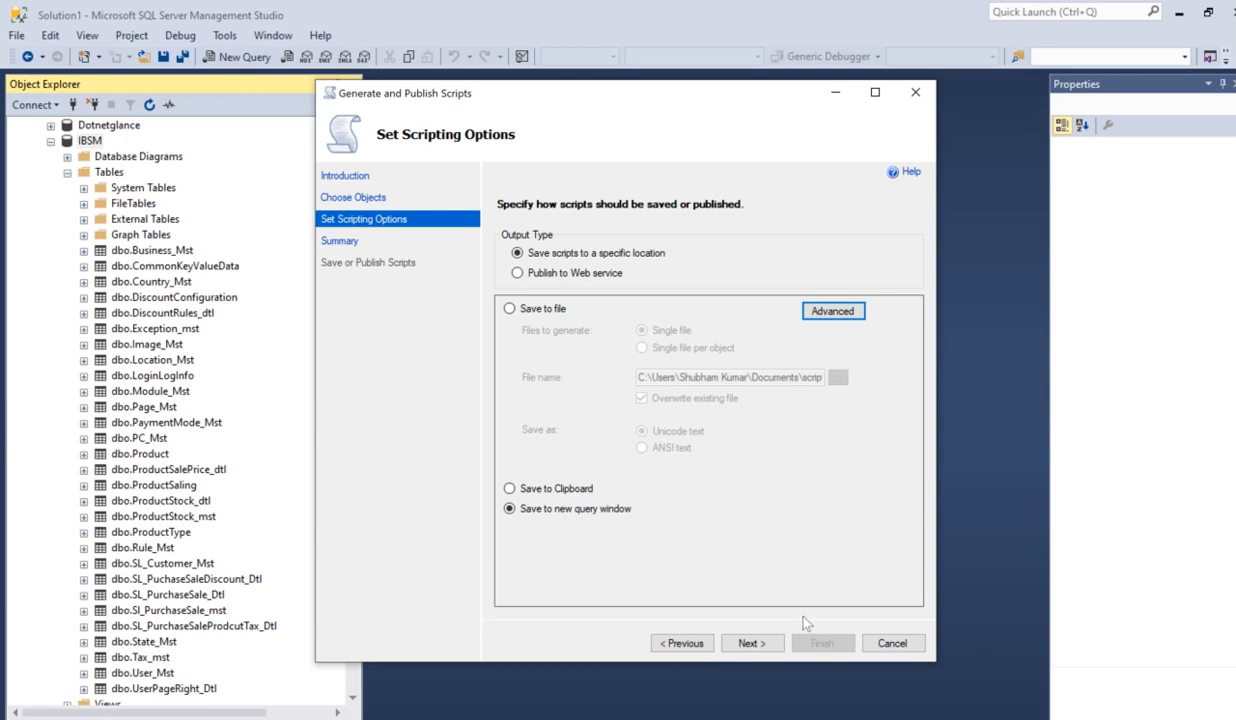
Accept the summary of selections, generate the IBSM table scripts and finish the wizard.
{"action": "left_click", "coordinate": [752, 645]}
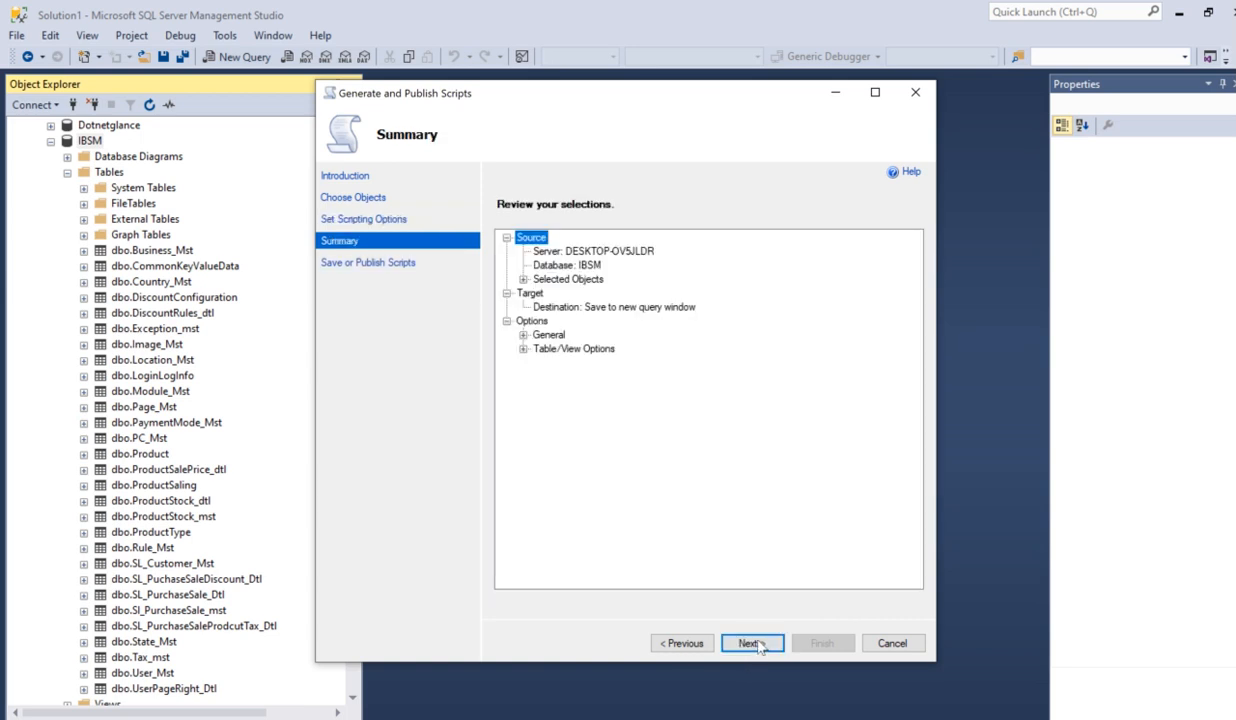
{"action": "left_click", "coordinate": [752, 644]}
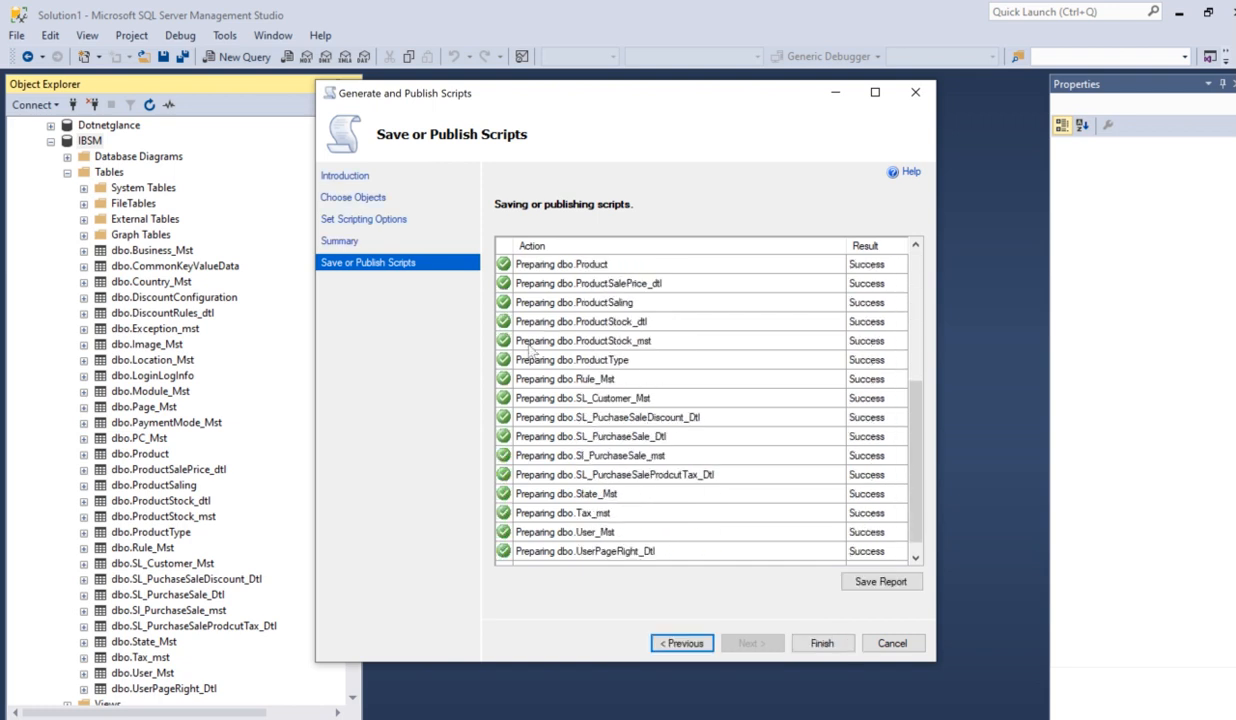
{"action": "left_click", "coordinate": [822, 643]}
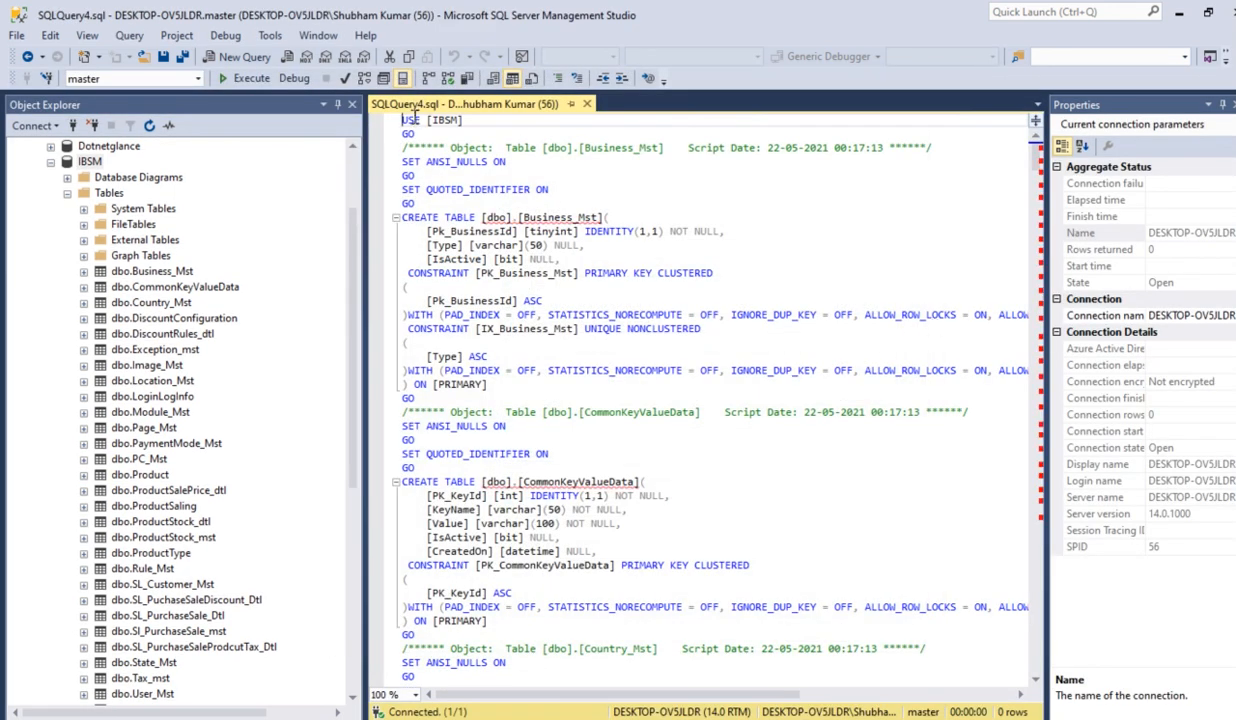
Examine the USE [IBSM] statement and the CREATE TABLE definitions for Business_Mst and CommonKeyValueData in the generated script.
{"action": "left_click_drag", "start_coordinate": [412, 120], "coordinate": [463, 120]}
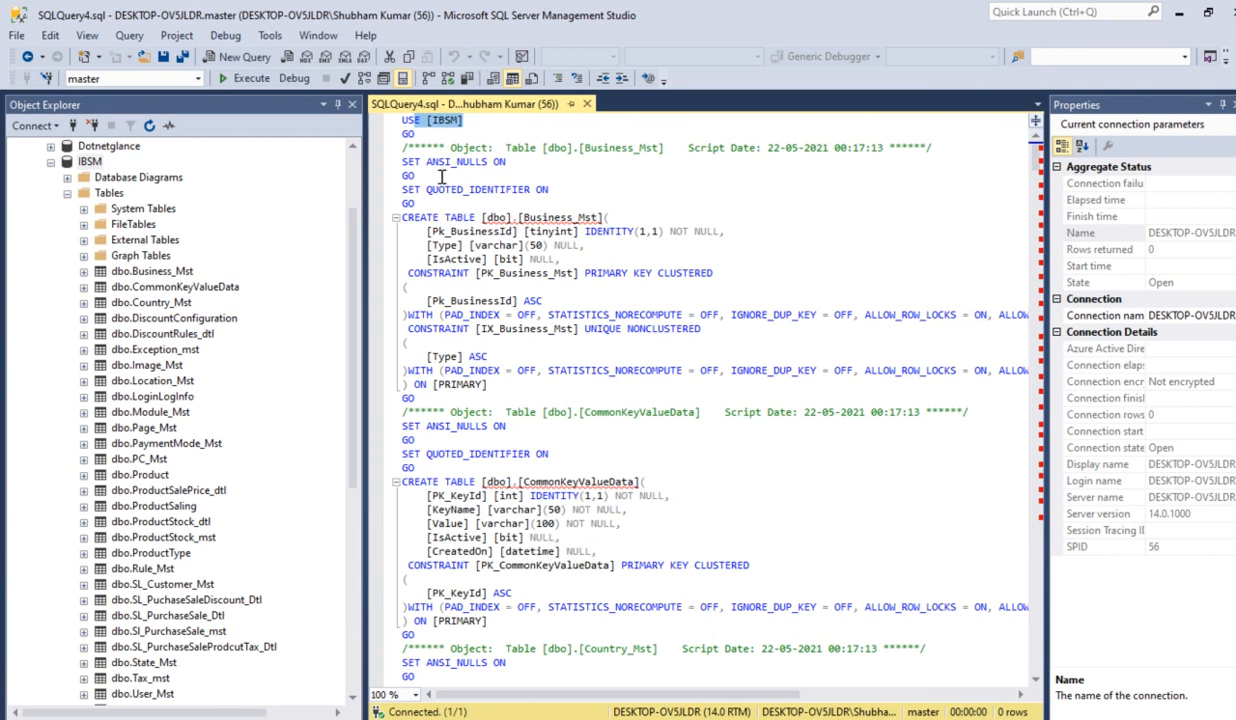
{"action": "left_click_drag", "start_coordinate": [402, 217], "coordinate": [590, 328]}
{"action": "left_click_drag", "start_coordinate": [420, 468], "coordinate": [556, 537]}
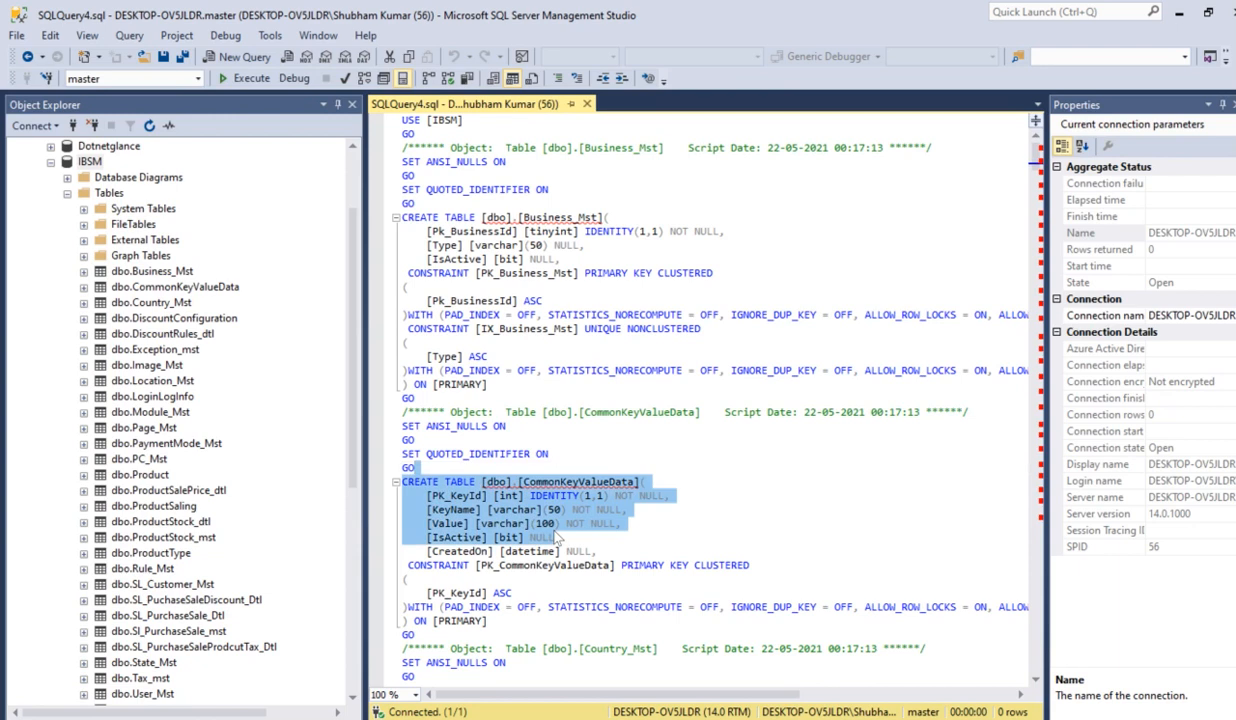
{"action": "left_click", "coordinate": [718, 482]}
Search the generated script for "pc", look through the table definitions around Location_Mst, and close the search.
{"action": "key", "text": "ctrl+f"}
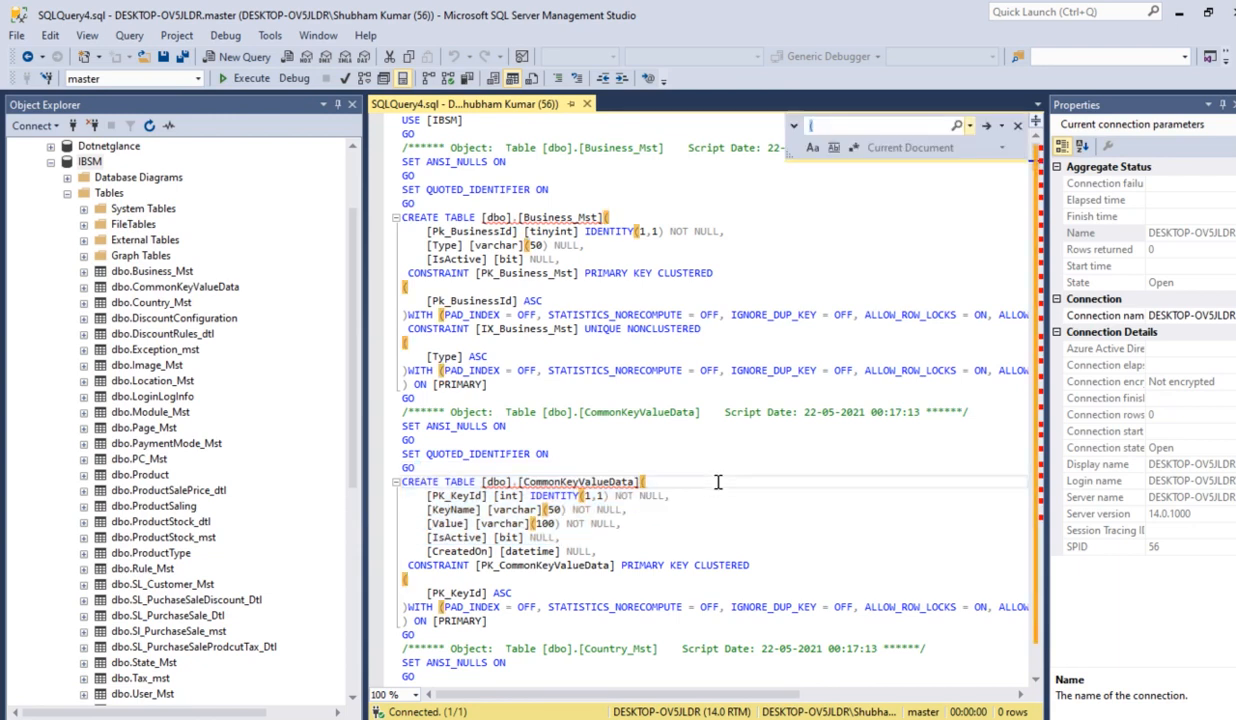
{"action": "type", "text": "pc"}
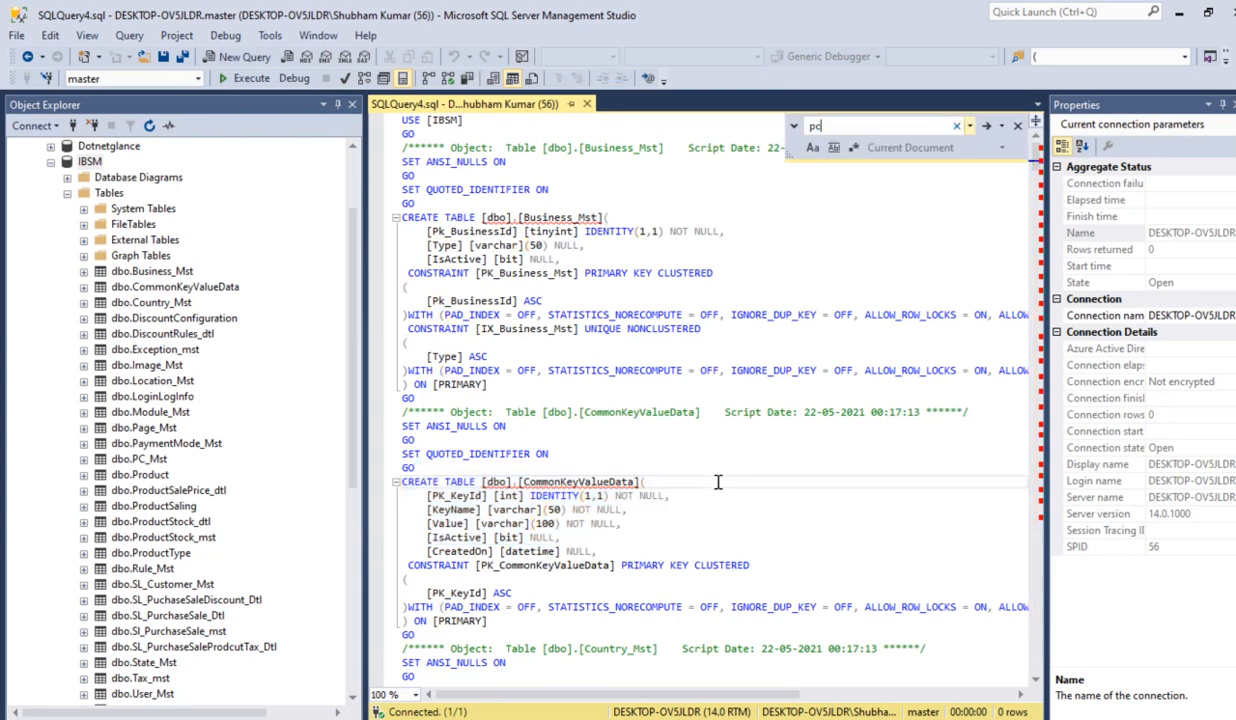
{"action": "key", "text": "Return"}
{"action": "key", "text": "Return"}
{"action": "key", "text": "Return"}
{"action": "key", "text": "Return"}
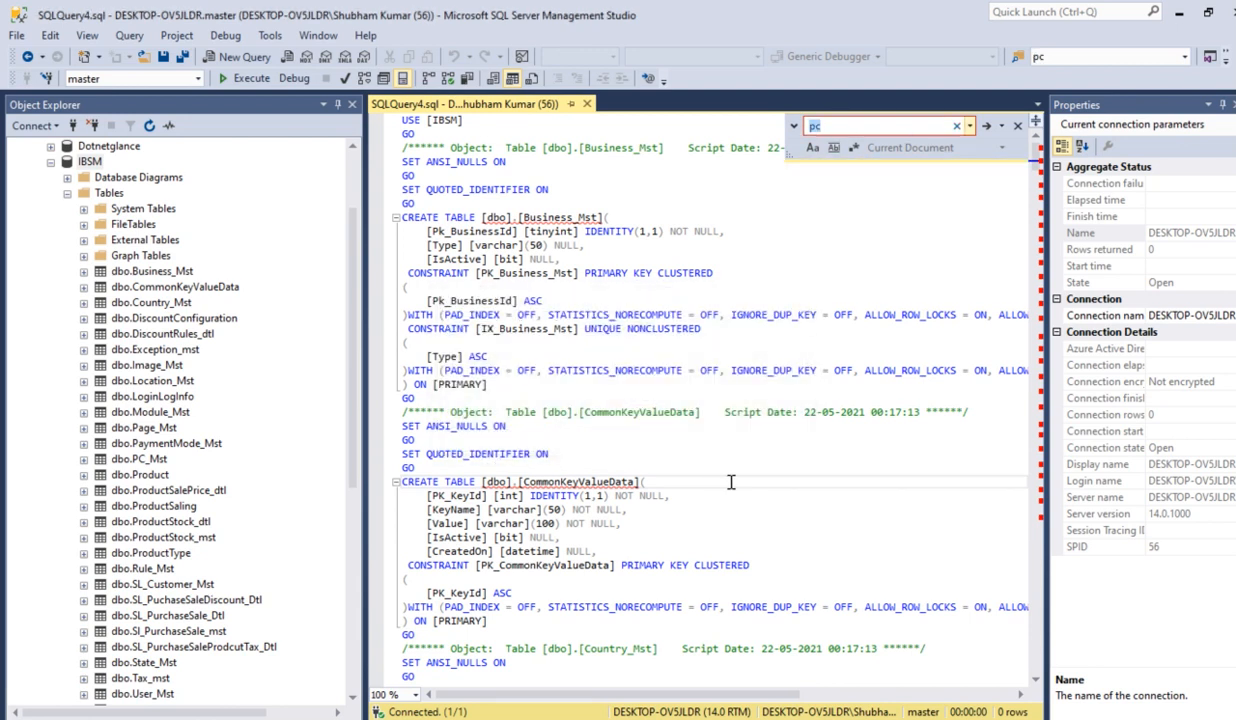
{"action": "scroll", "coordinate": [1033, 218], "scroll_direction": "down", "scroll_amount": 1}
{"action": "left_click", "coordinate": [1033, 218]}
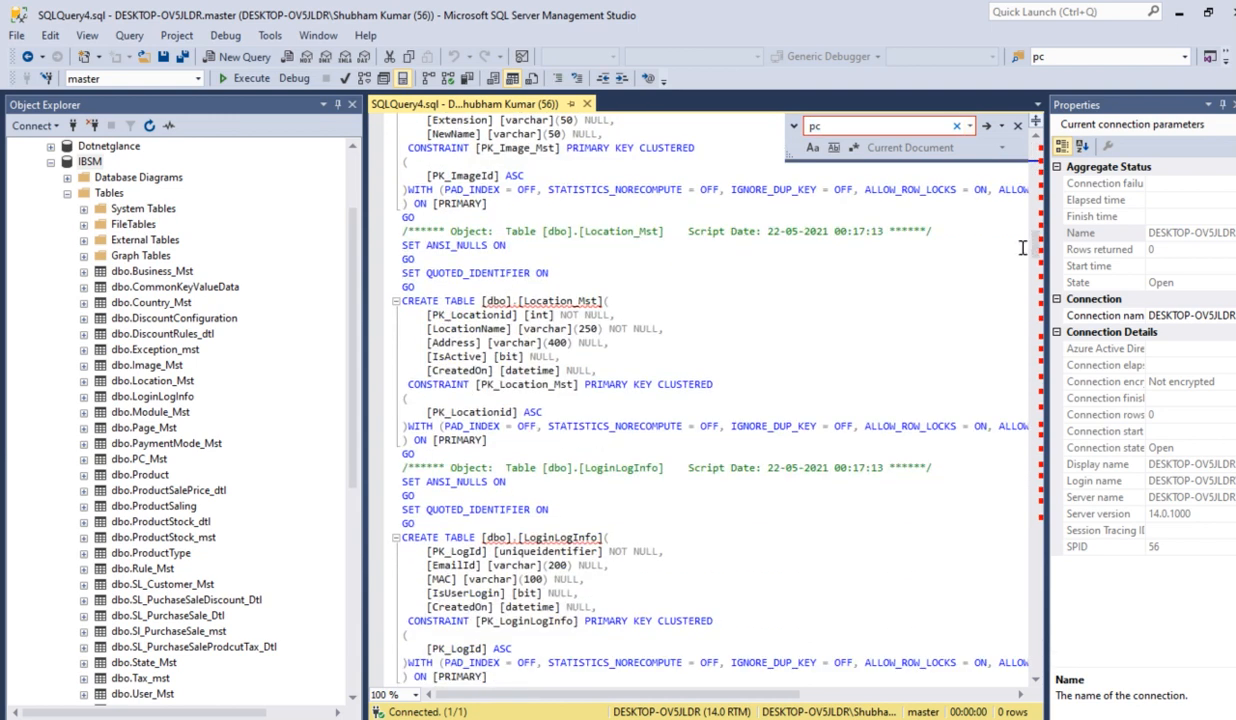
{"action": "left_click", "coordinate": [1017, 128]}
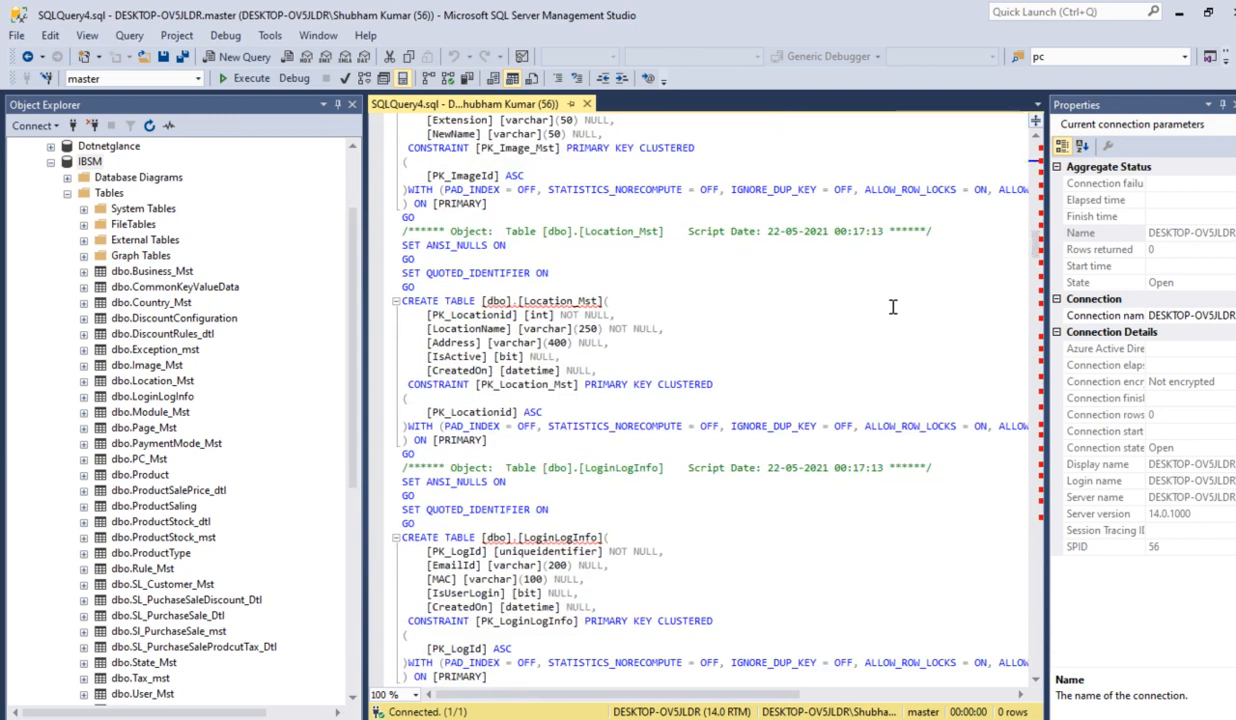